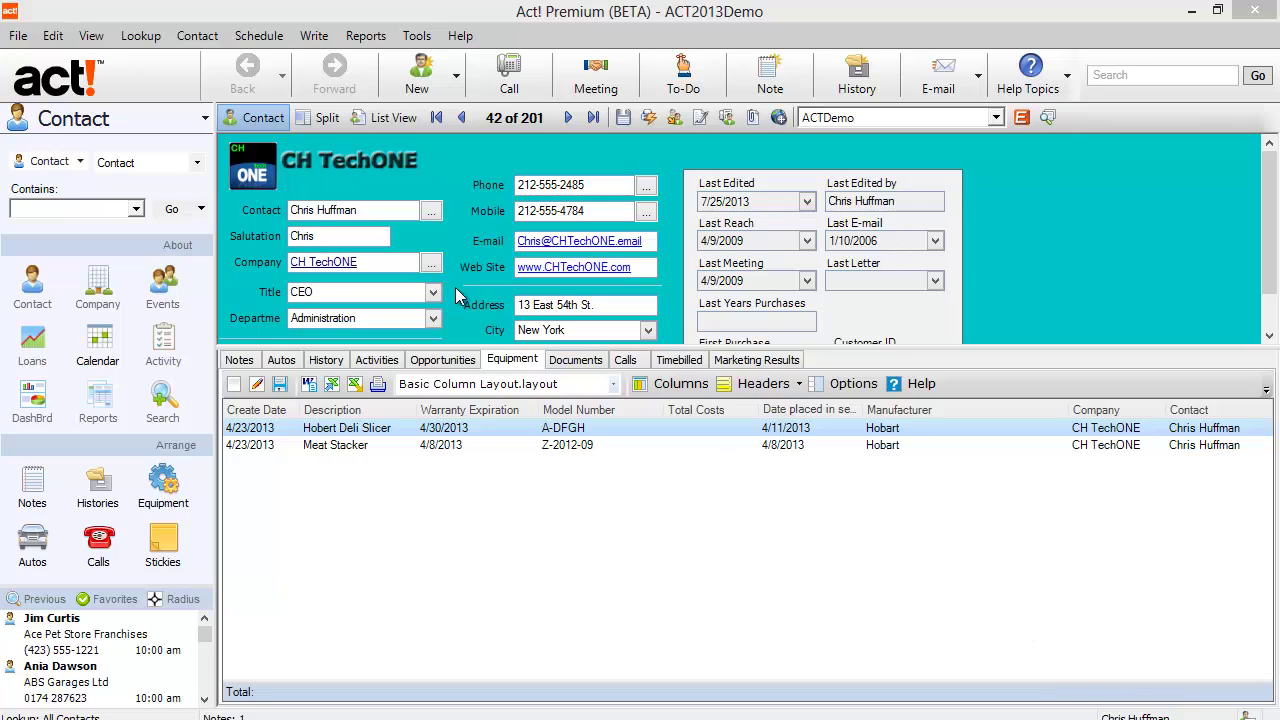
# Open the contact's Hobert Deli Slicer equipment record and review its model number and manufacturer.
pyautogui.moveTo(310, 211); pyautogui.dragTo(237, 213)
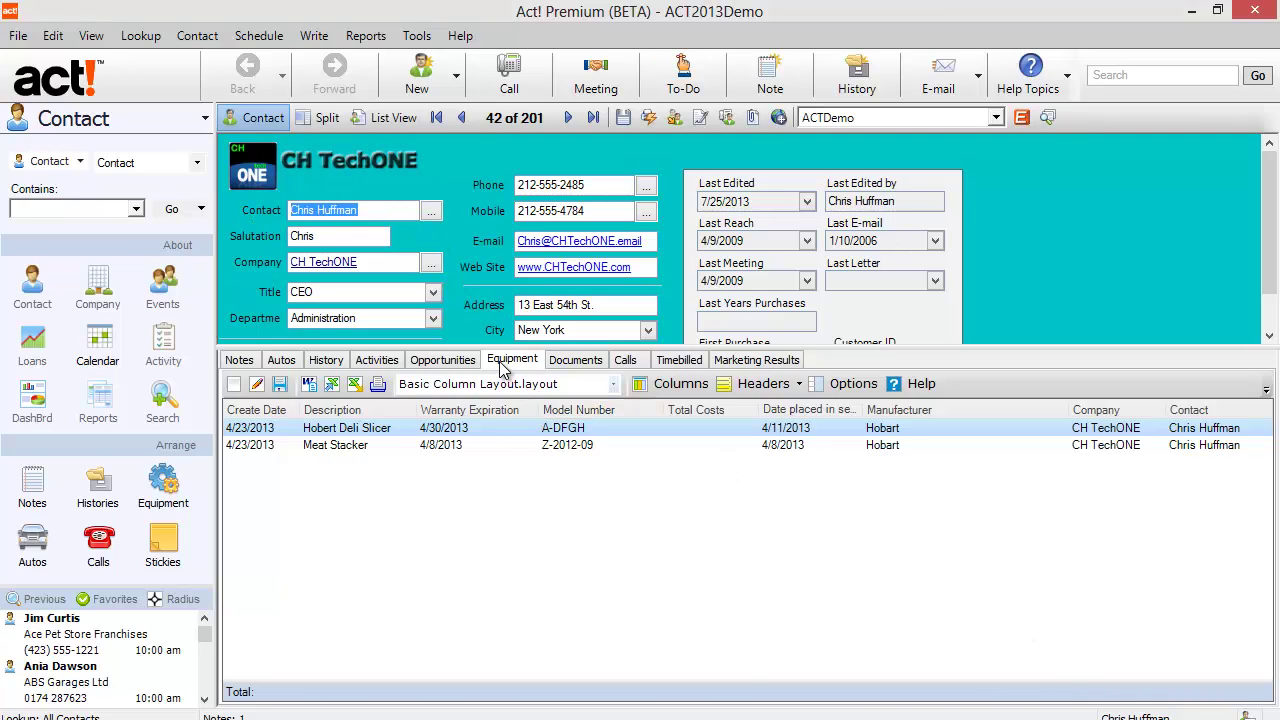
pyautogui.click(575, 428)
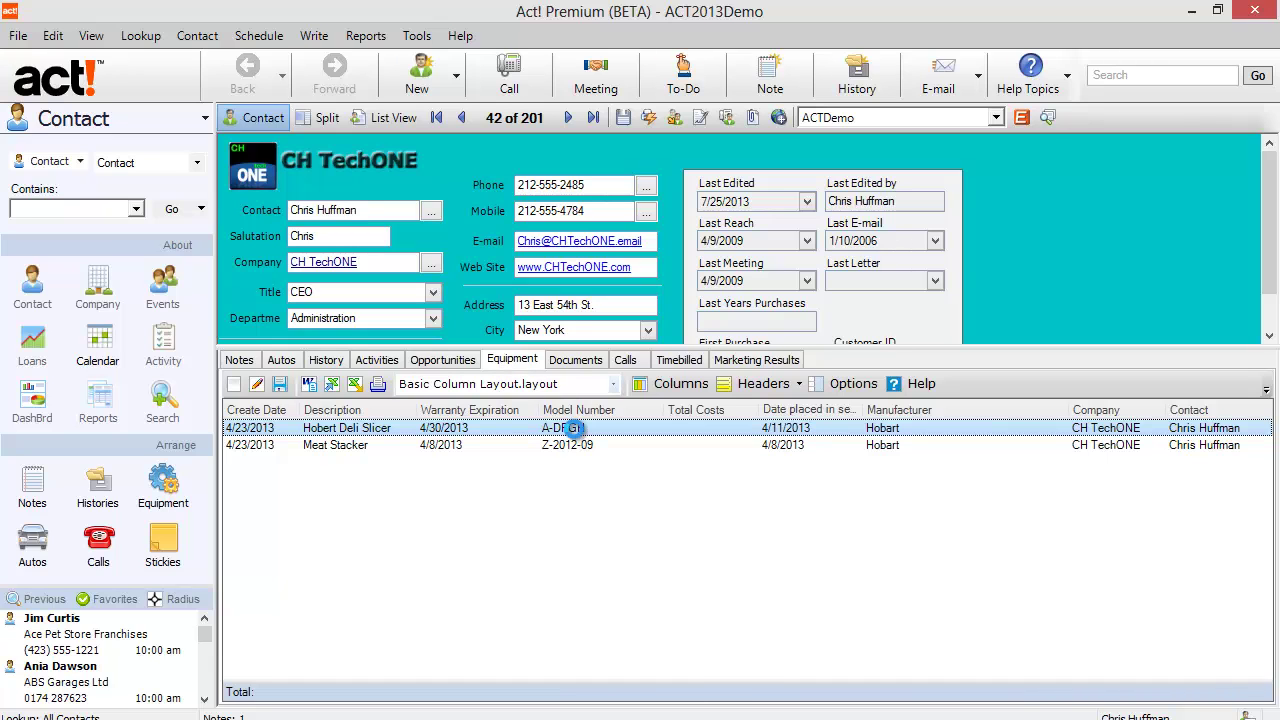
pyautogui.doubleClick(575, 428)
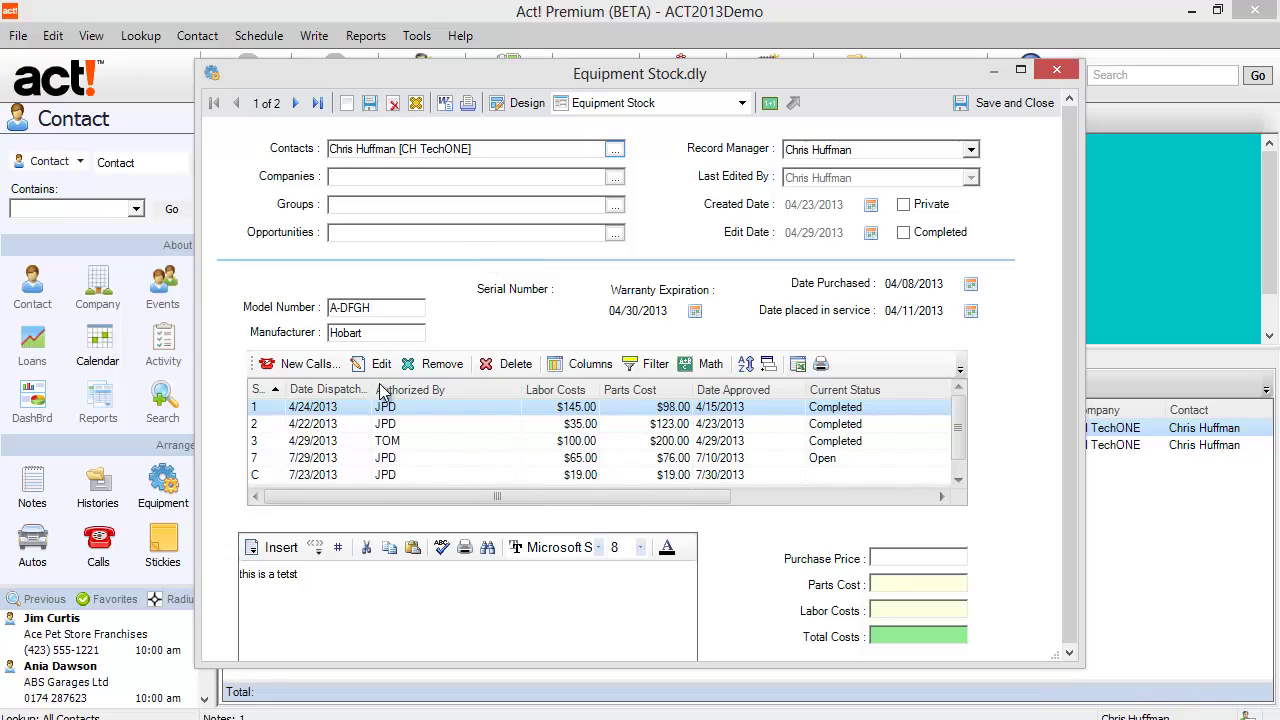
pyautogui.click(332, 310)
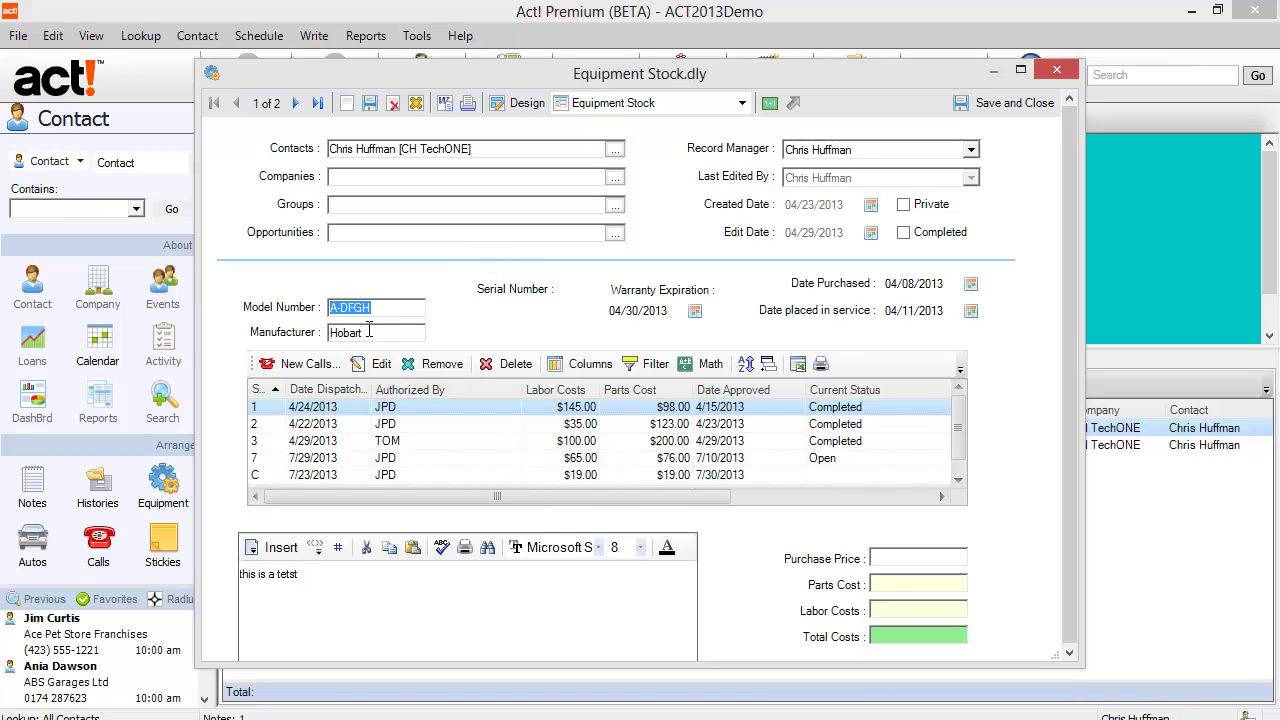
pyautogui.click(345, 332)
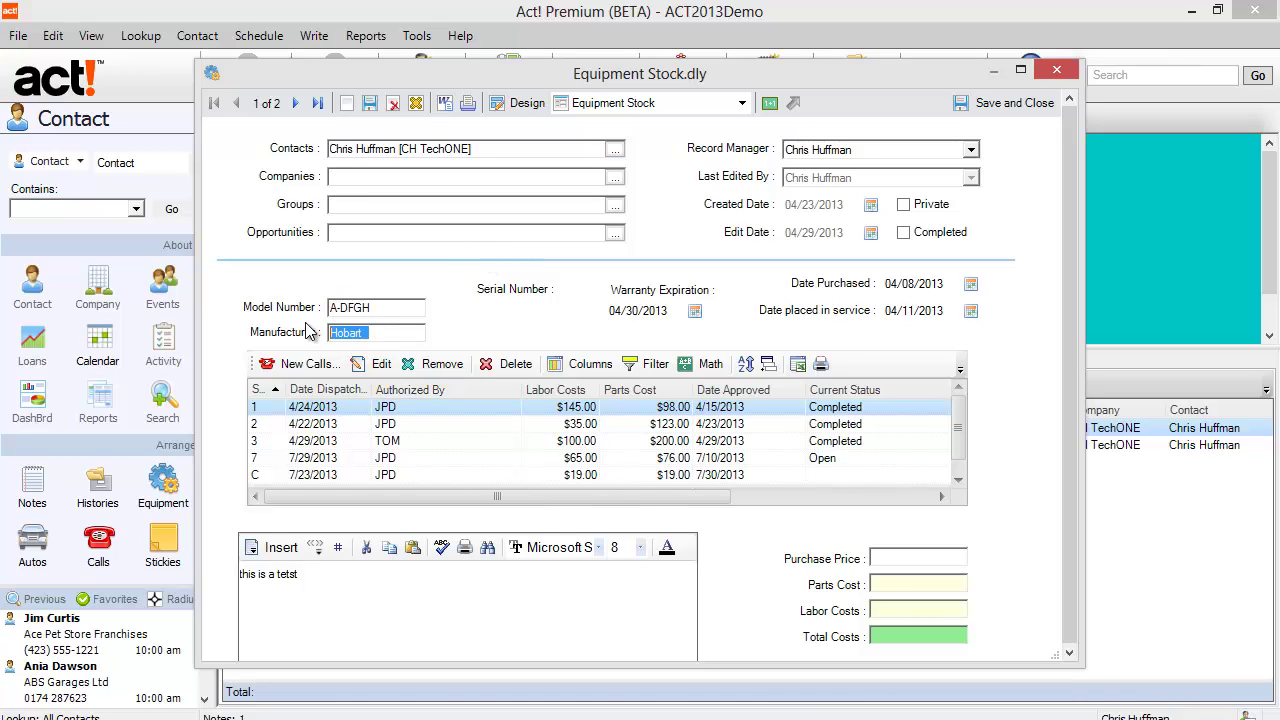
# Set the status of service call C, dispatched 7/23/2013, to Closed, save it, and close the equipment record.
pyautogui.click(958, 480)
pyautogui.doubleClick(854, 475)
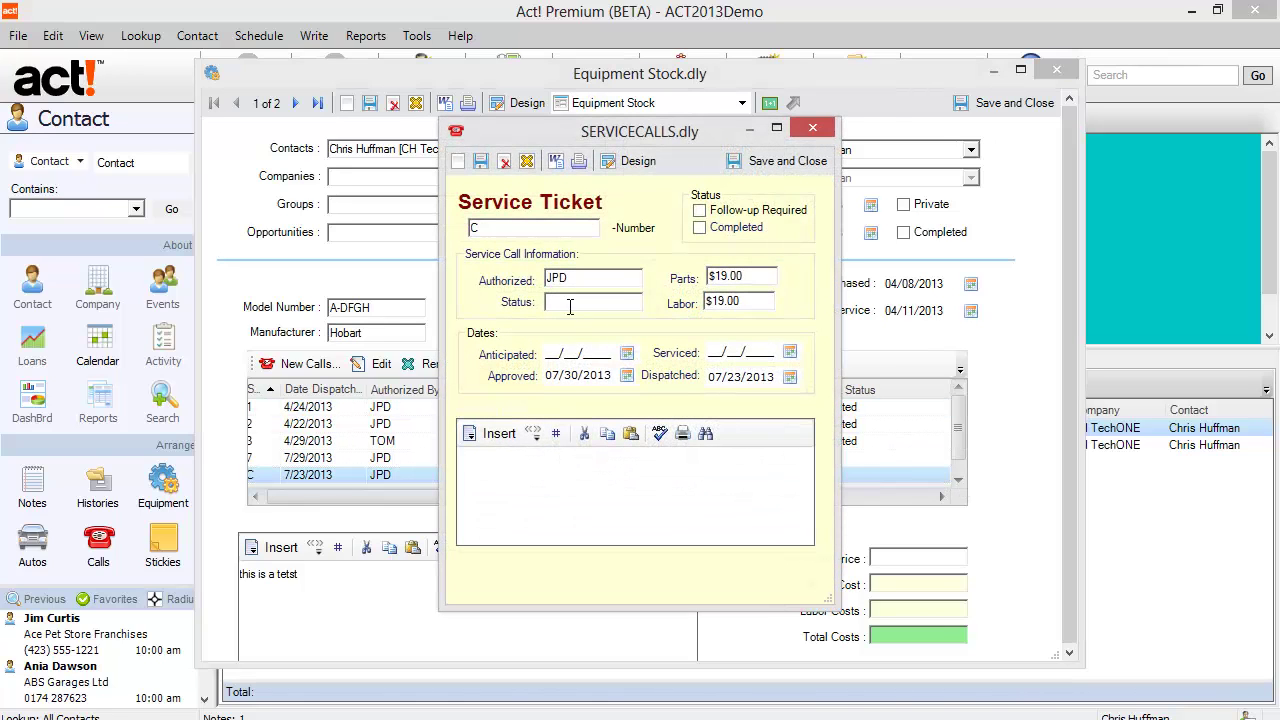
pyautogui.click(591, 301)
pyautogui.write('Closed')
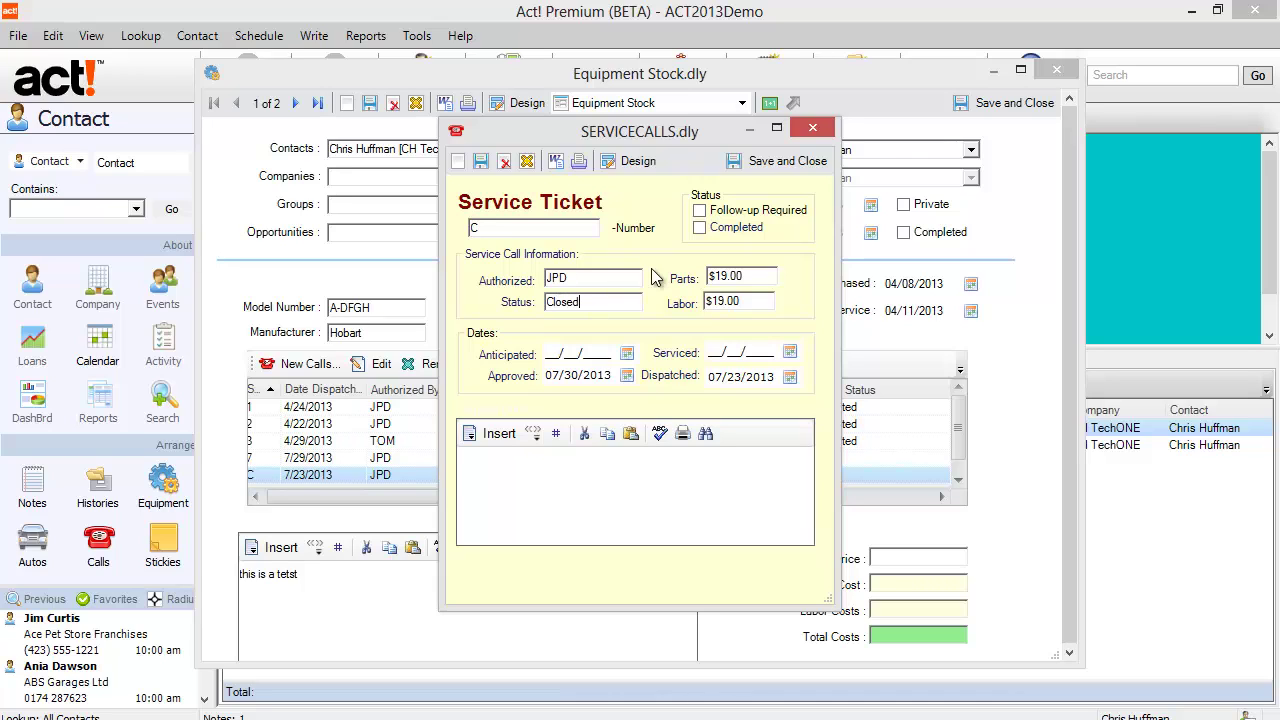
pyautogui.click(766, 166)
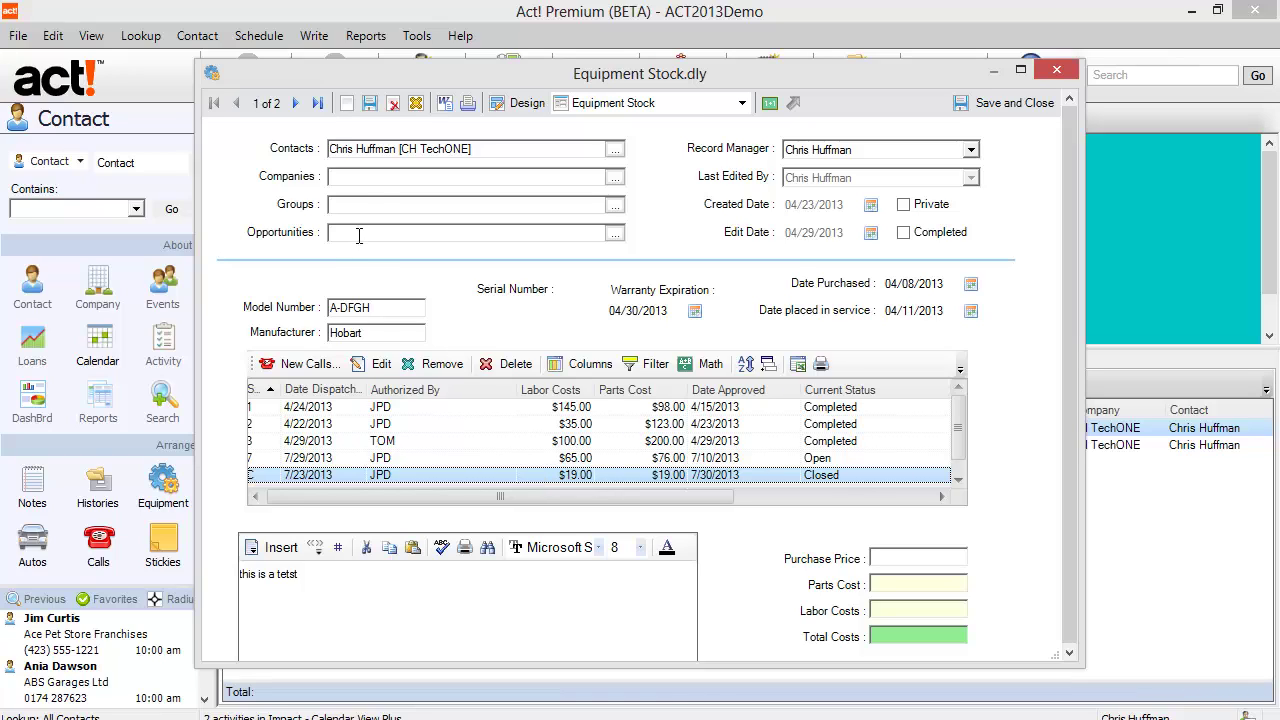
pyautogui.click(1062, 76)
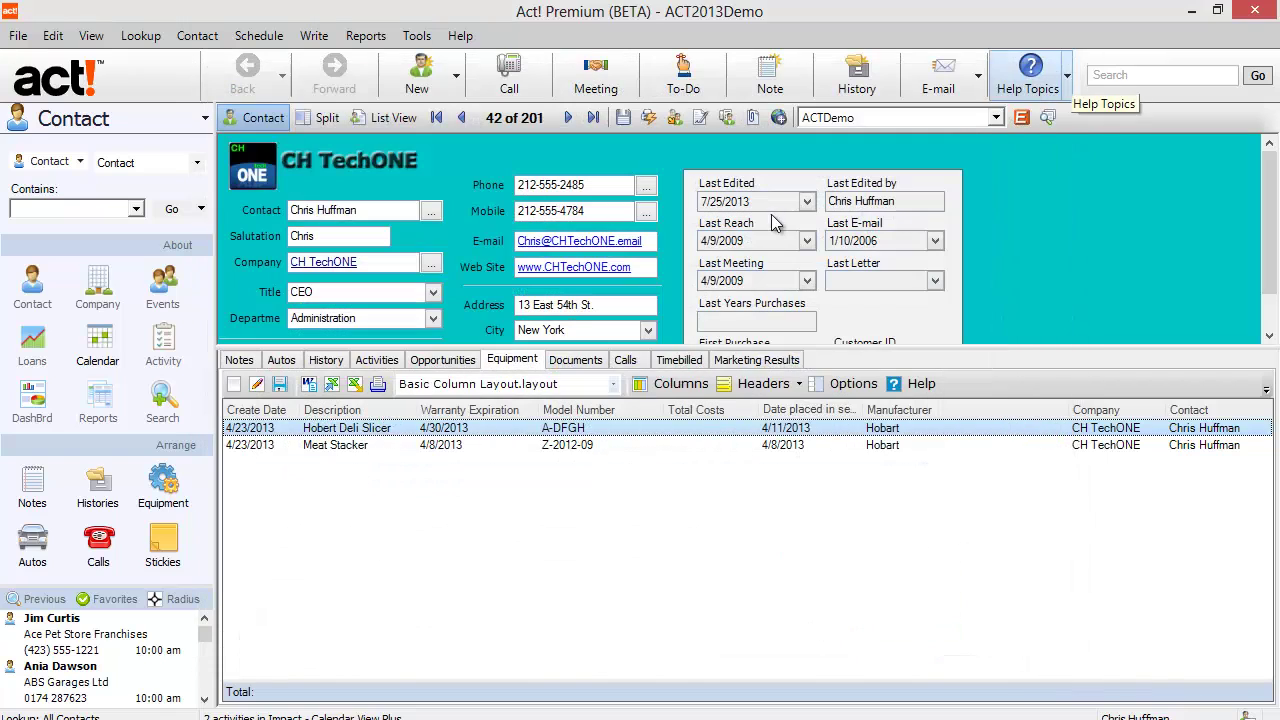
# Create a new Word document template named "Equipment with service calls" from the equipment list and open it for editing.
pyautogui.click(309, 384)
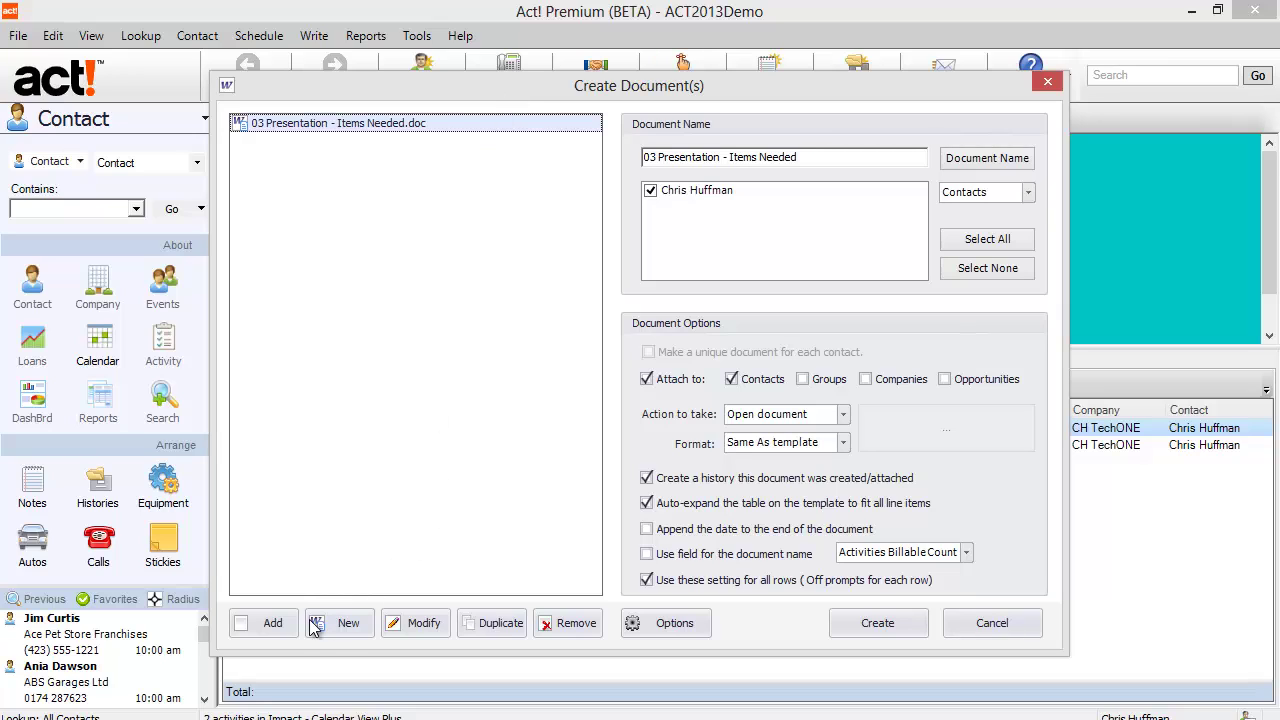
pyautogui.click(345, 625)
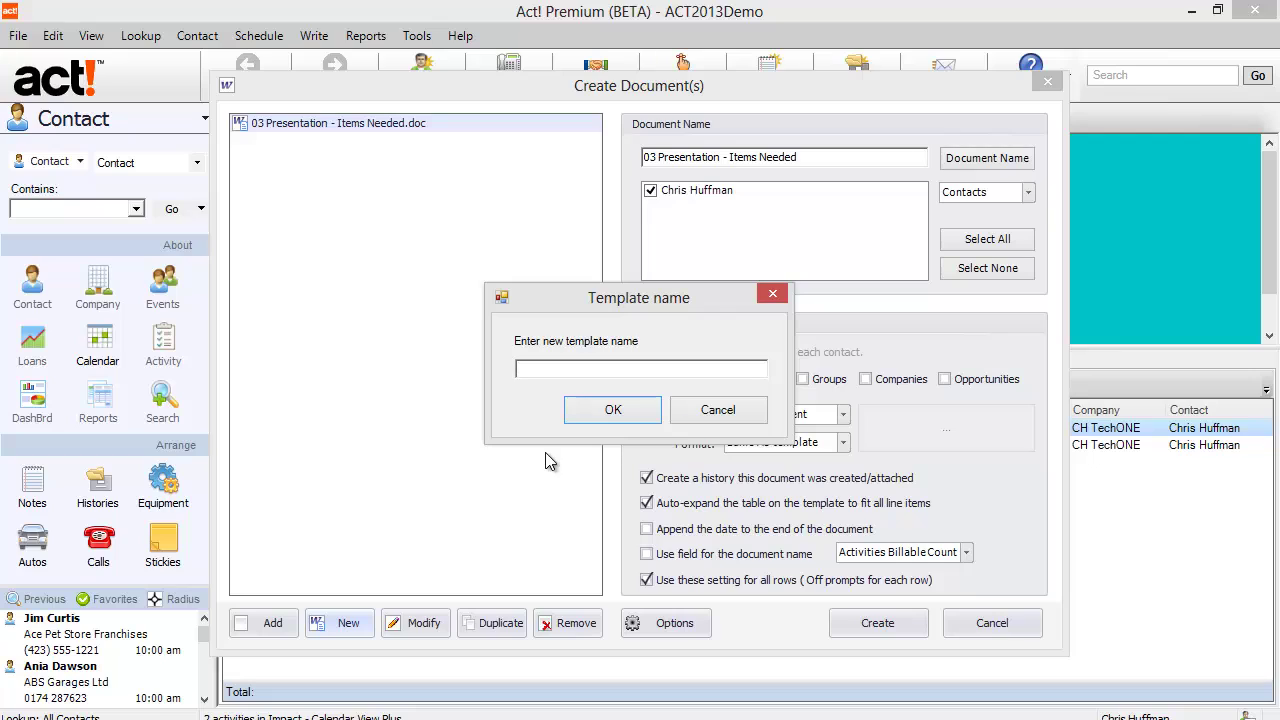
pyautogui.write('Equipment with service calls')
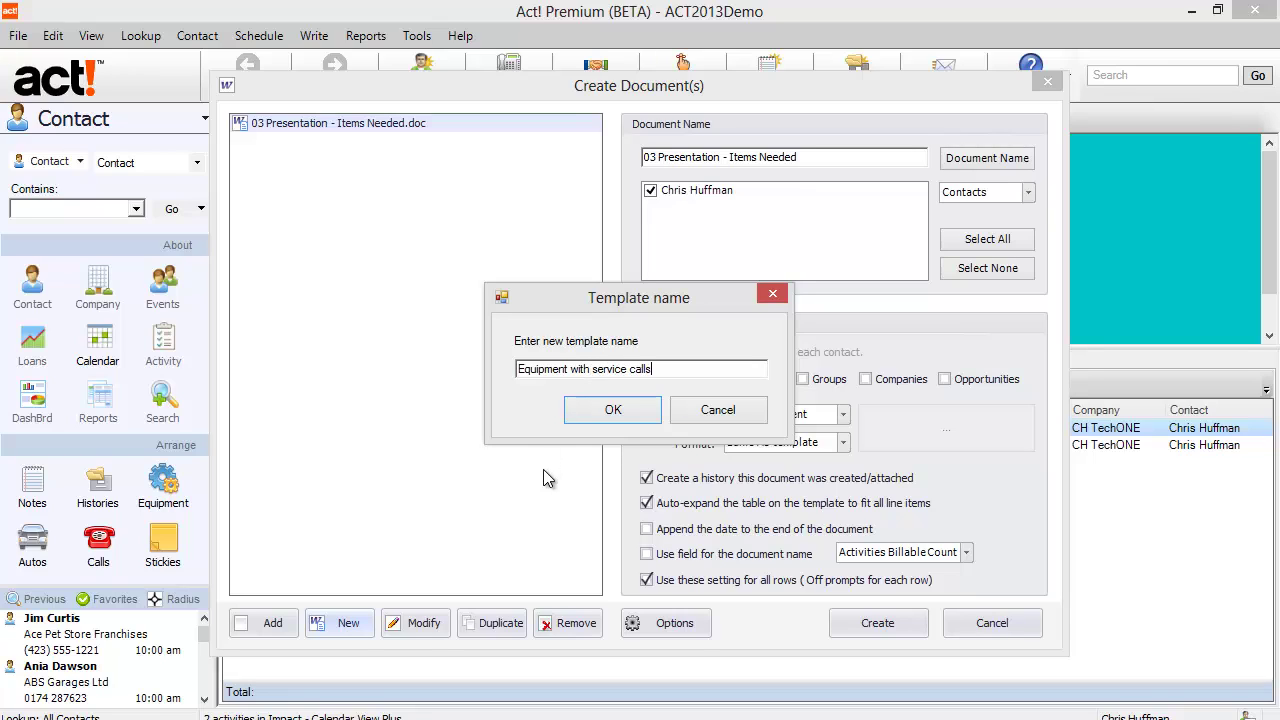
pyautogui.click(610, 409)
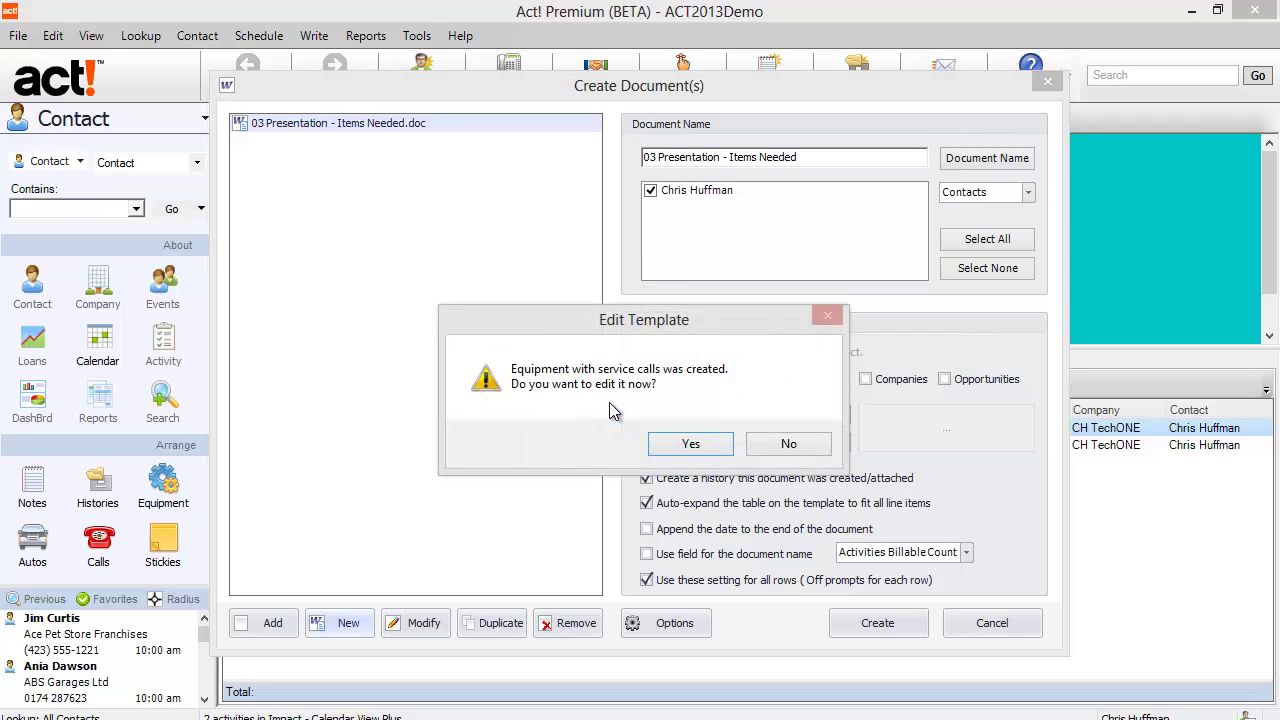
pyautogui.click(690, 444)
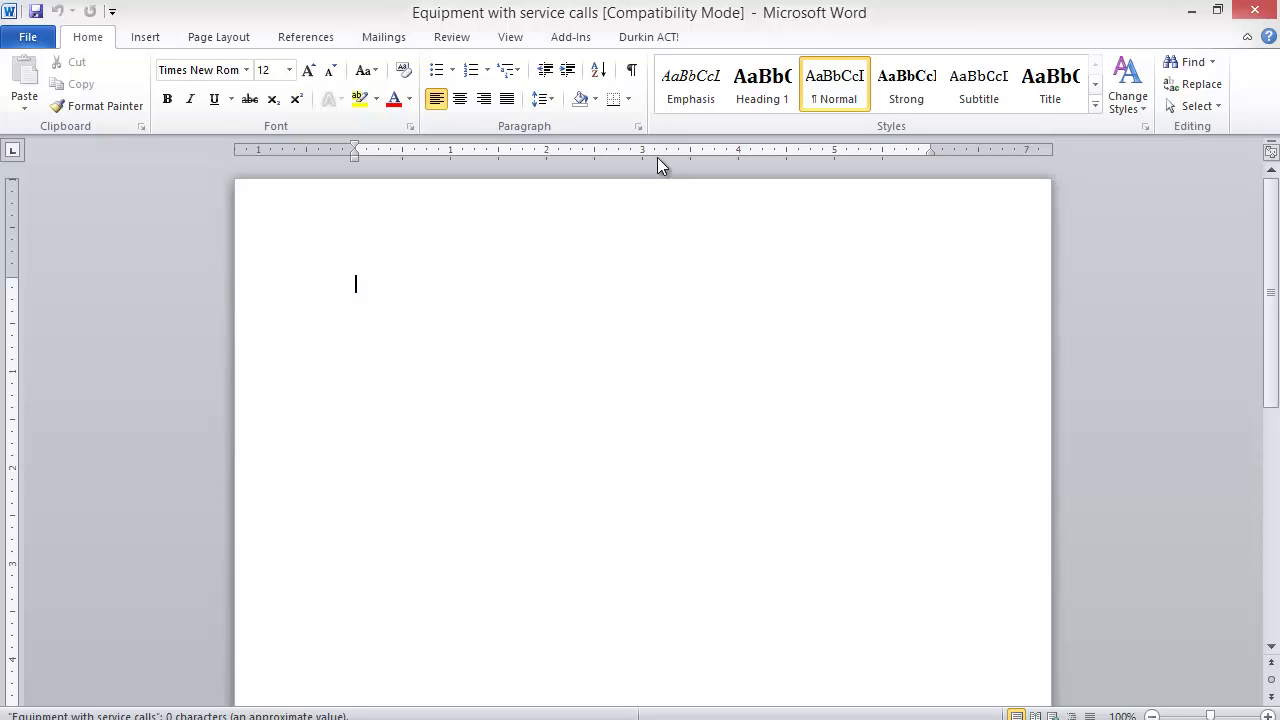
# Open the Impact template designer and add the heading CONTACT INFORMATION to the blank template.
pyautogui.click(651, 38)
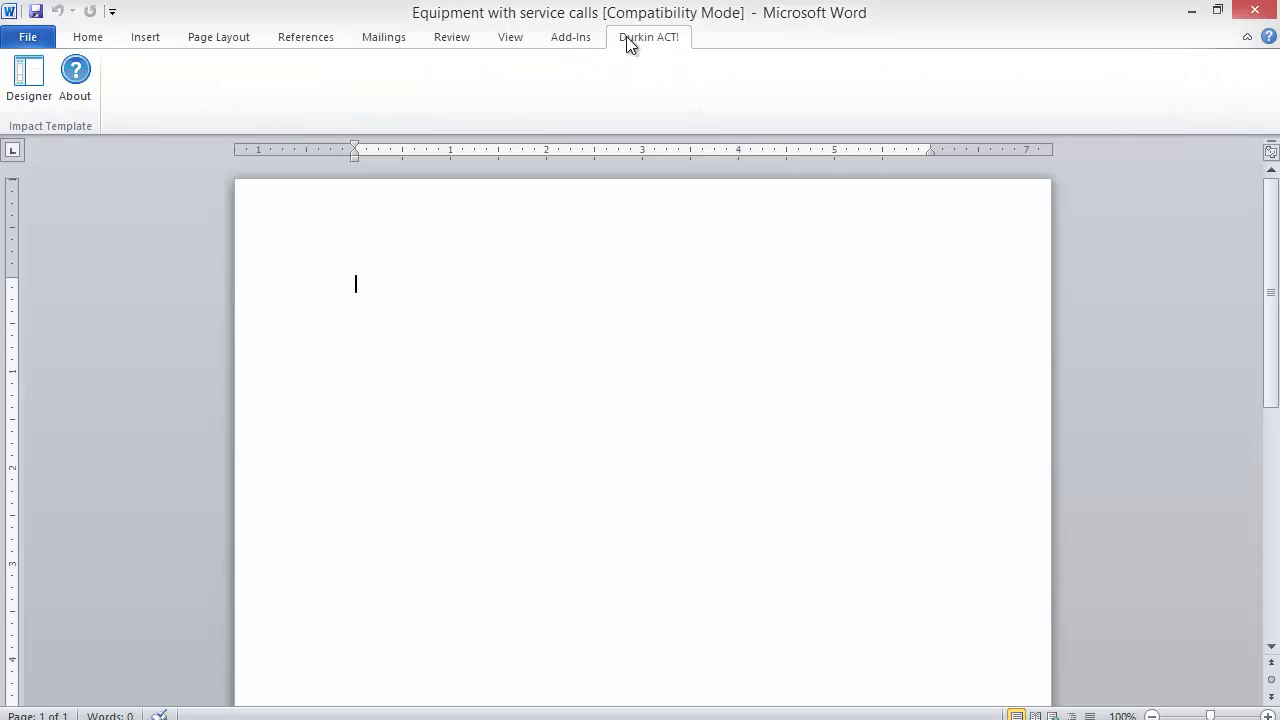
pyautogui.click(30, 85)
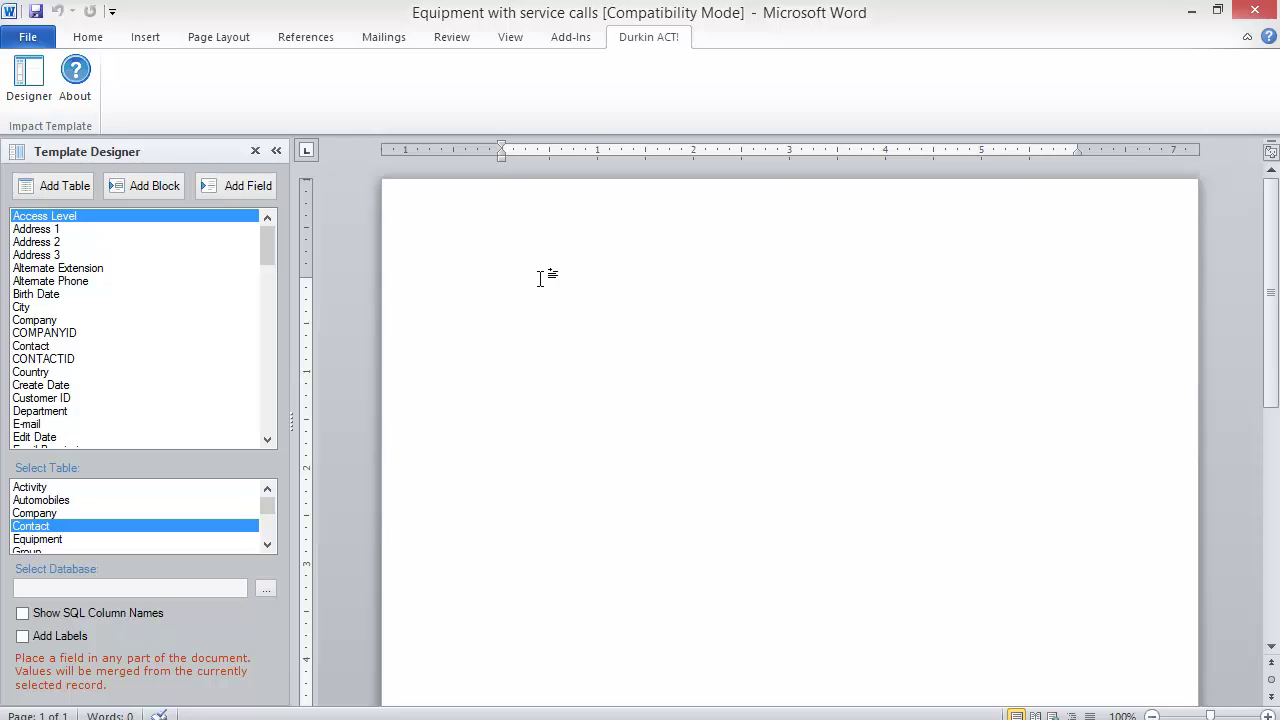
pyautogui.write('CONTA')
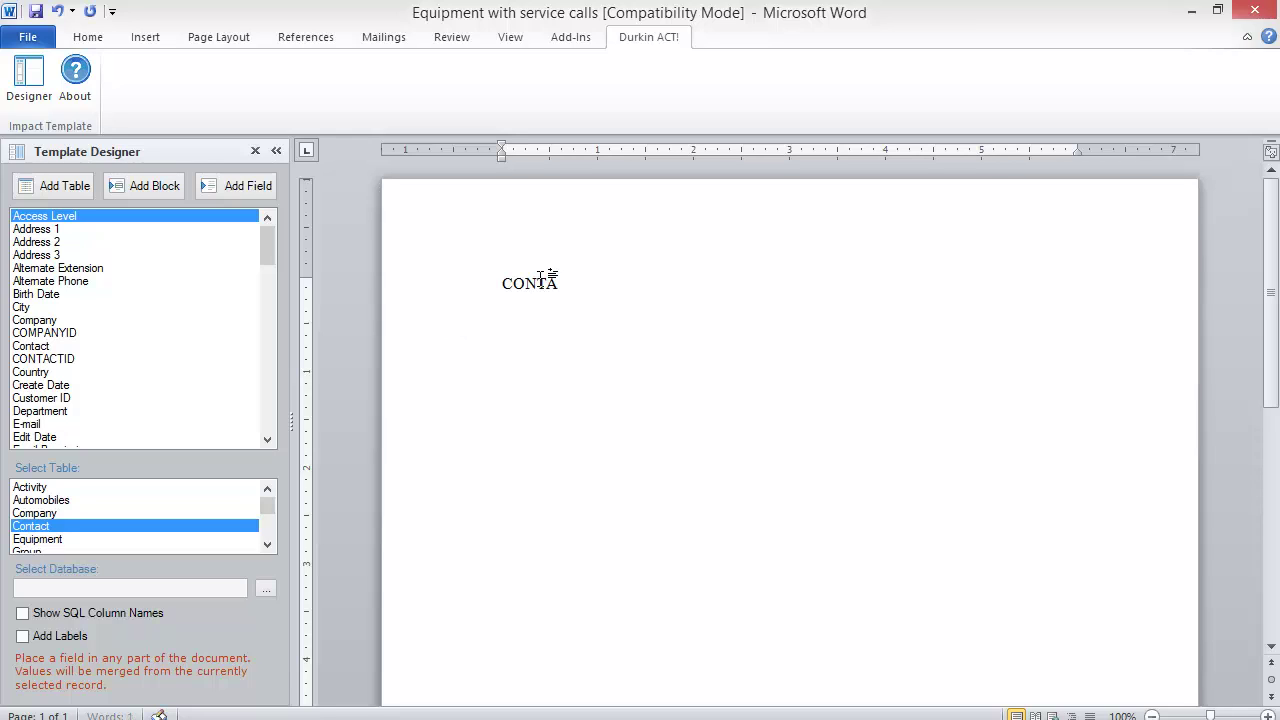
pyautogui.write('CT INFORMATION')
pyautogui.press('Return')
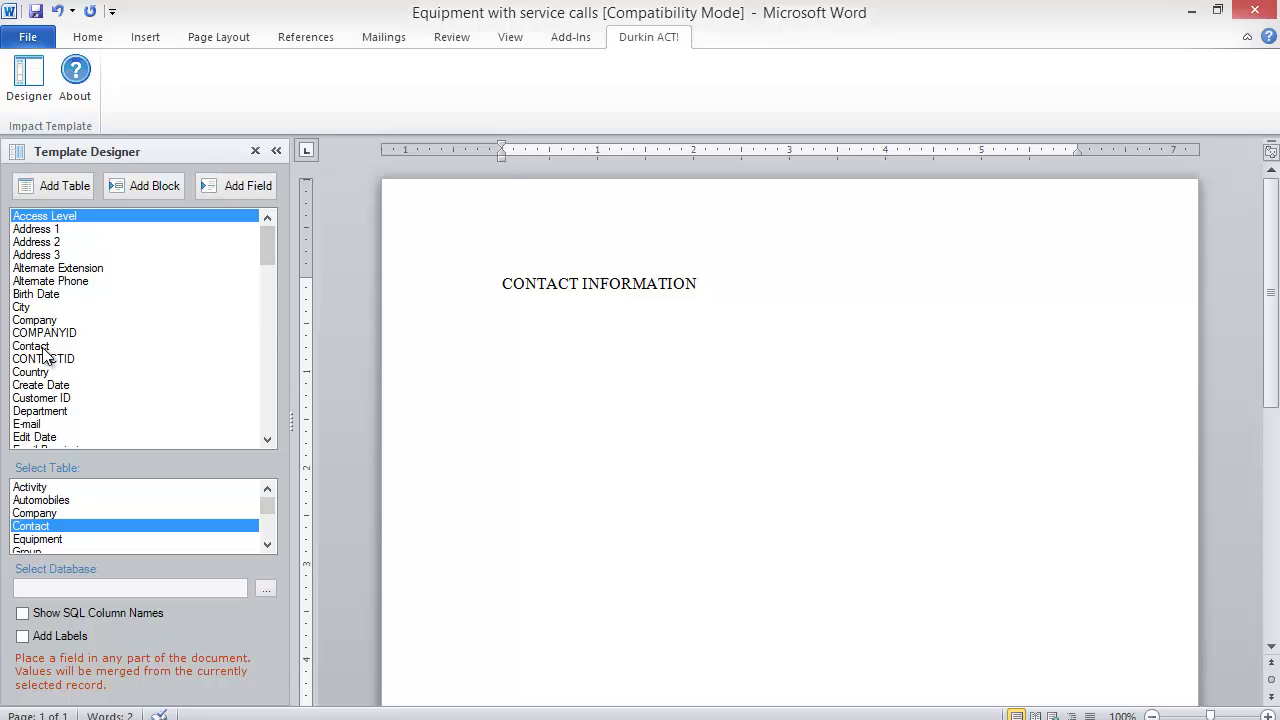
# Insert the Contact and Company merge fields on separate lines under the heading, followed by a full-width horizontal line.
pyautogui.moveTo(43, 352); pyautogui.dragTo(620, 349)
pyautogui.press('Return')
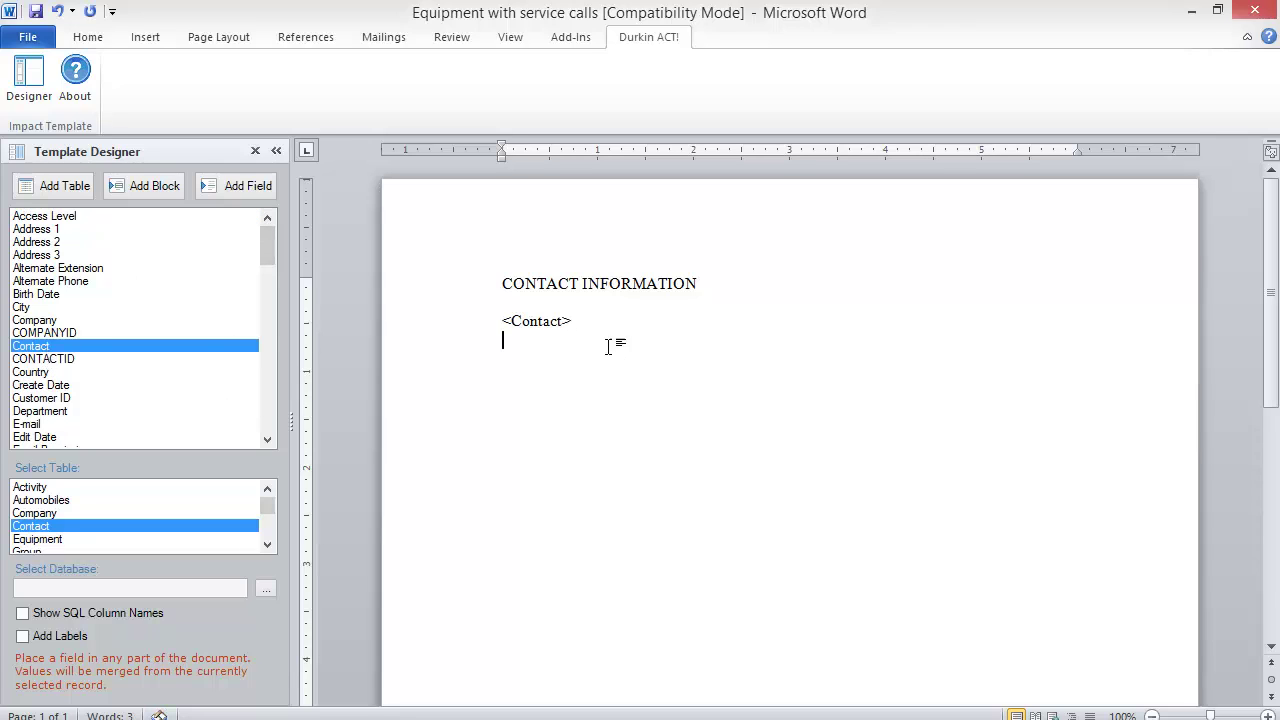
pyautogui.doubleClick(60, 322)
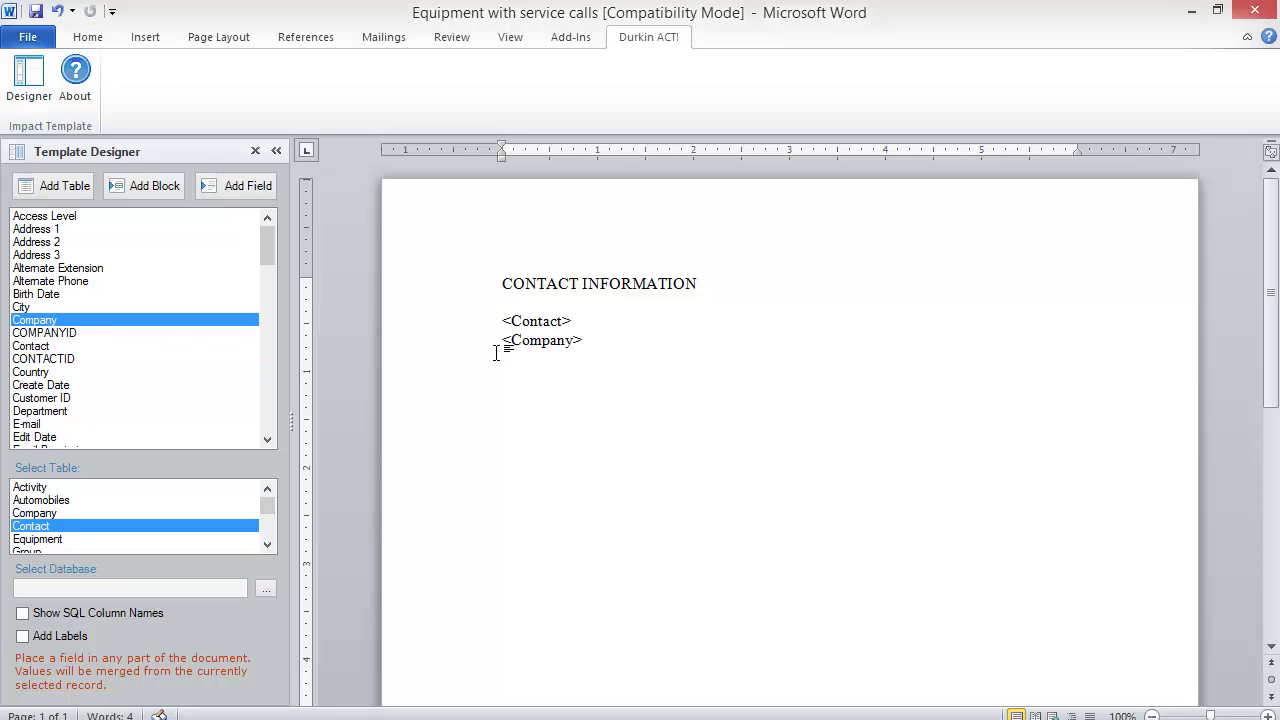
pyautogui.press('Return')
pyautogui.press('Return')
pyautogui.press('Return')
pyautogui.write('---------------------------')
pyautogui.press('Return')
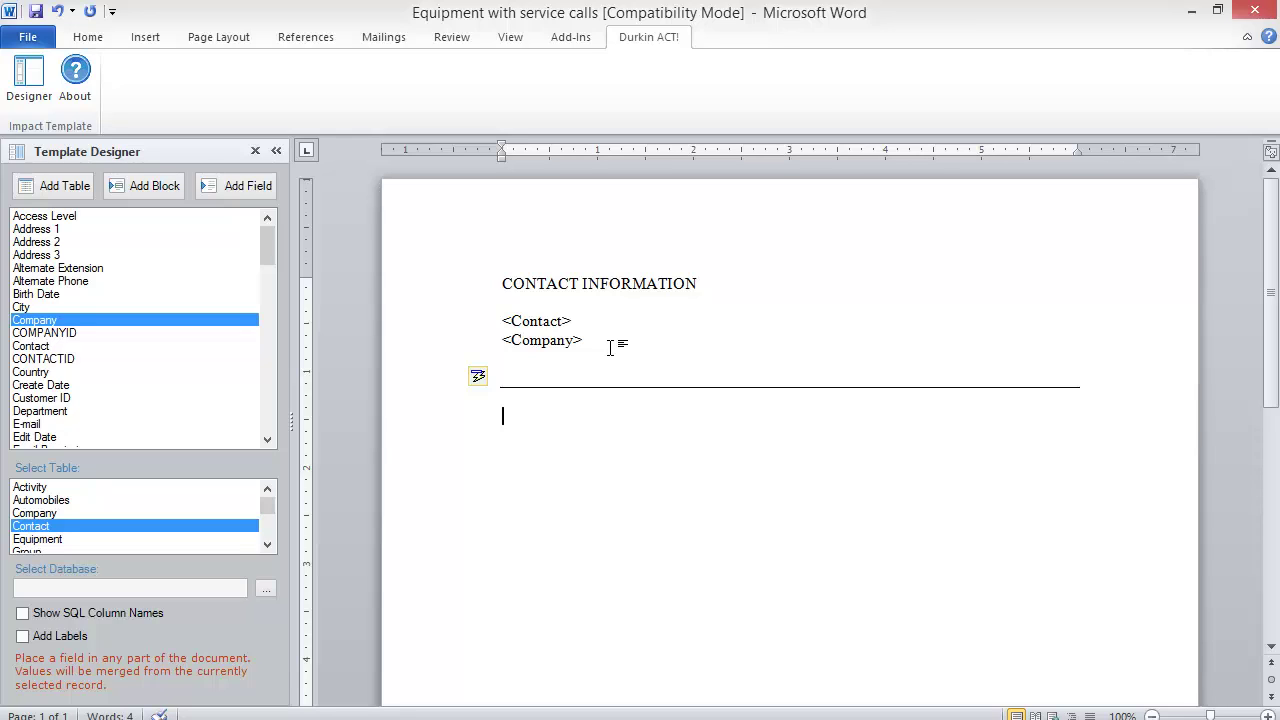
# Add an EQUIPMENT heading with the Equipment table's Manufacturer and Model Number merge fields on separate lines below it.
pyautogui.write('EQUIPMENT')
pyautogui.press('Return')
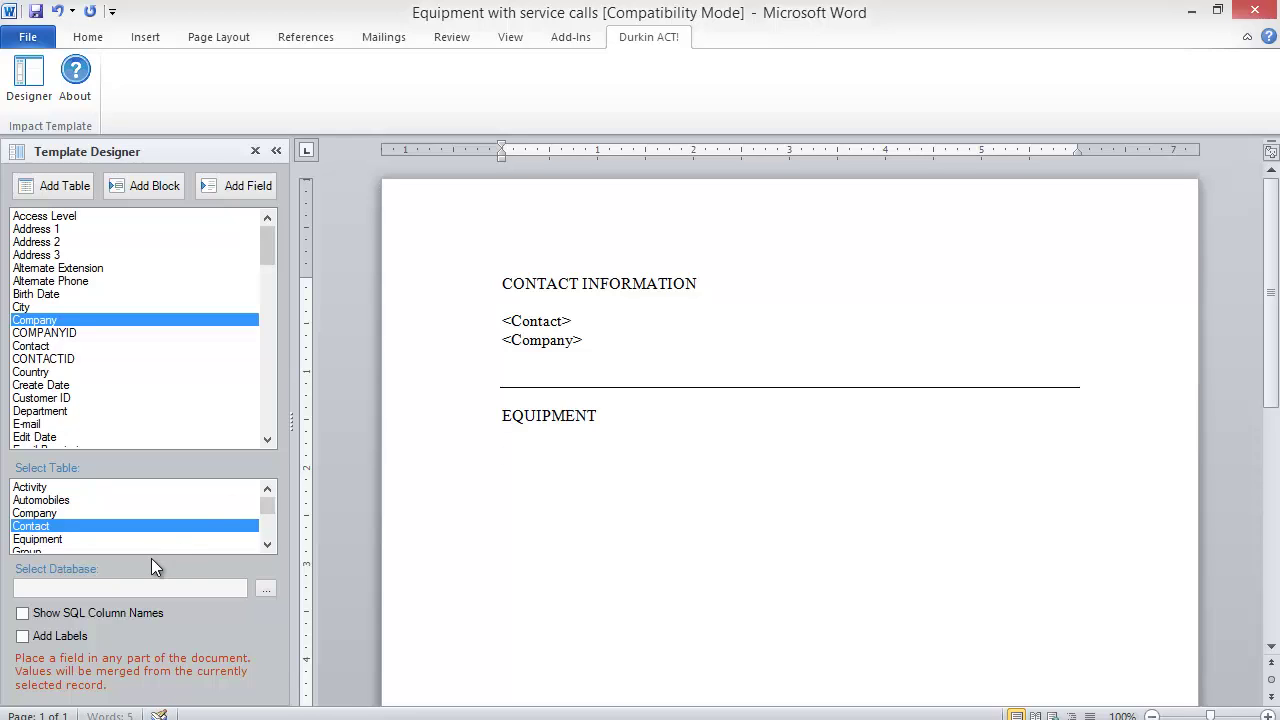
pyautogui.click(104, 539)
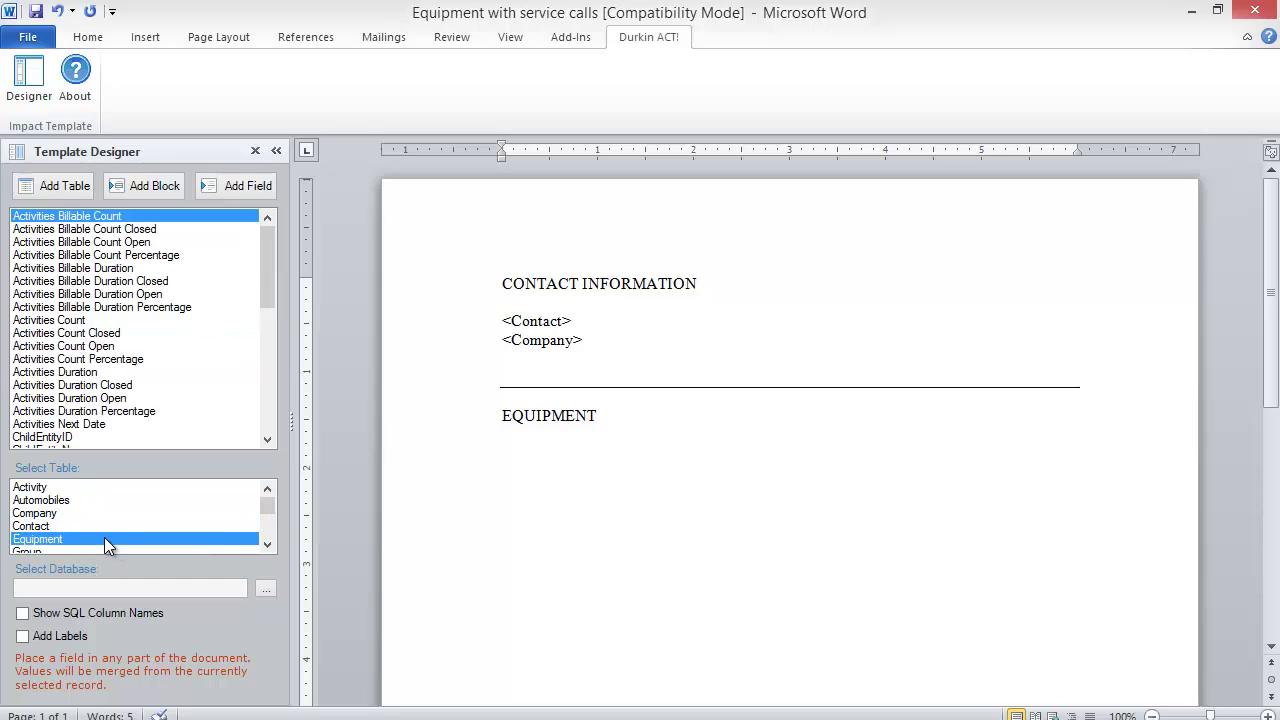
pyautogui.click(270, 437)
pyautogui.click(268, 439)
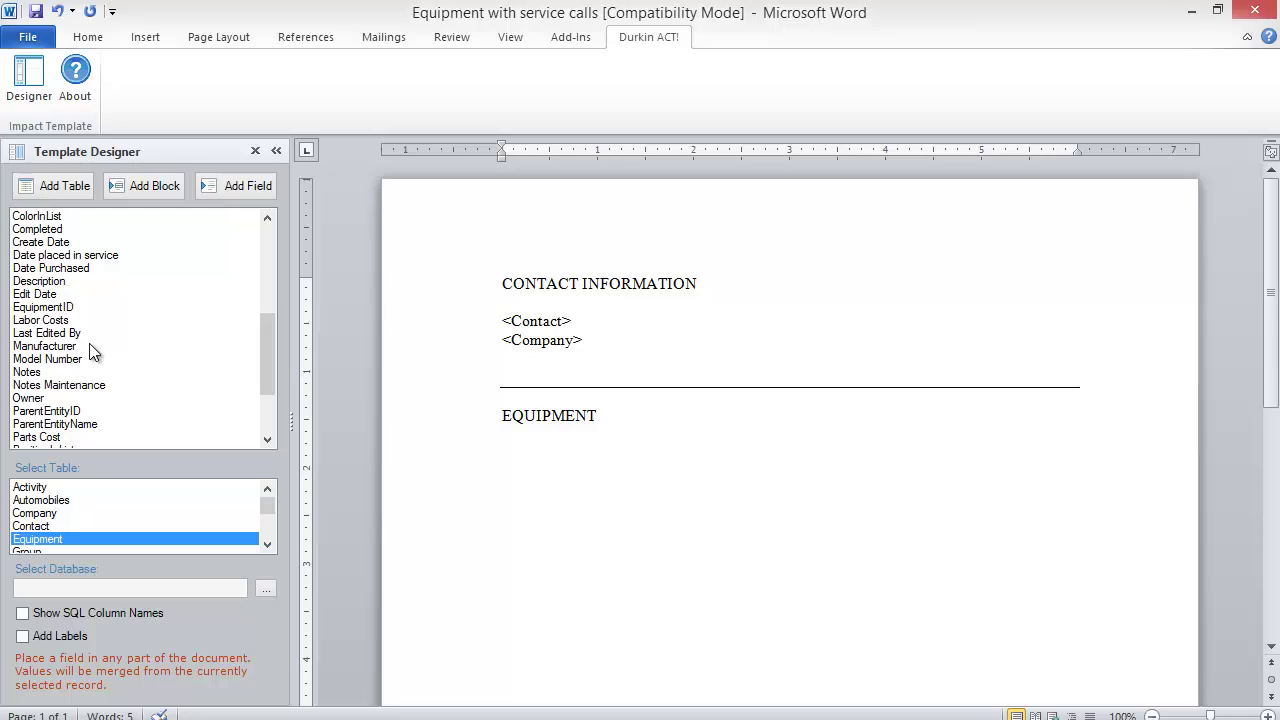
pyautogui.doubleClick(87, 347)
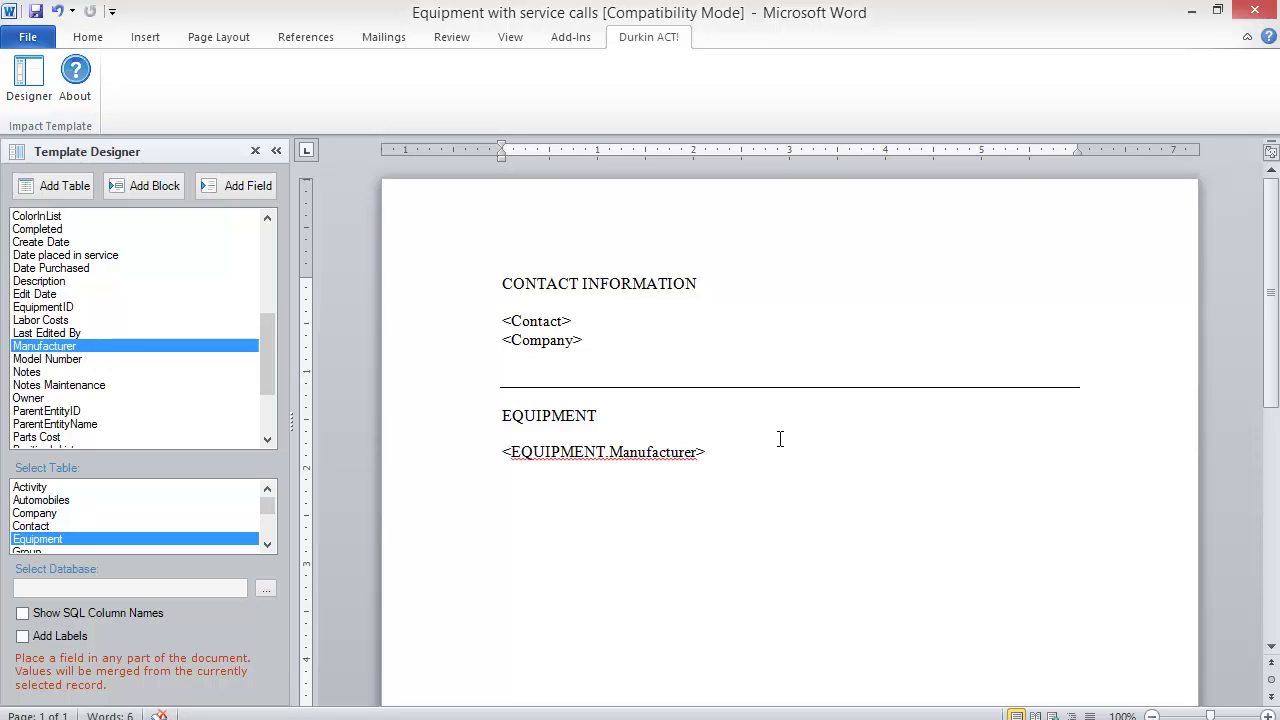
pyautogui.press('Return')
pyautogui.doubleClick(47, 358)
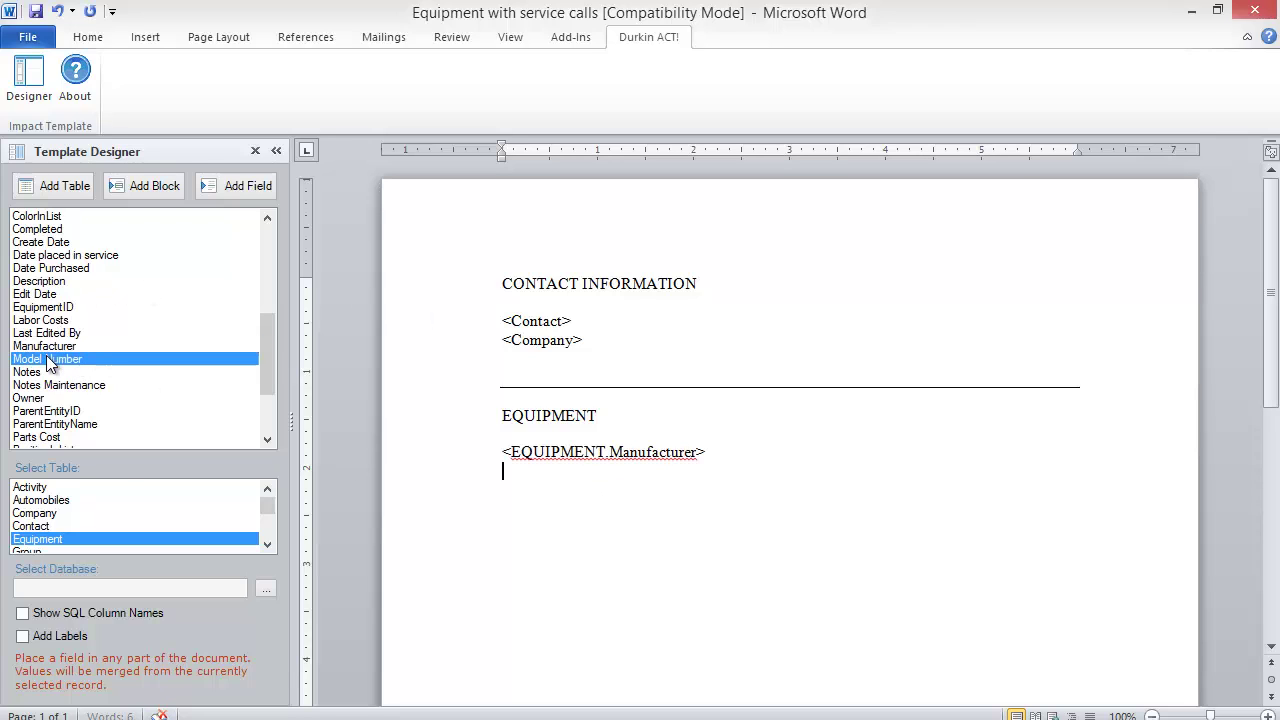
pyautogui.press('Return')
pyautogui.press('Return')
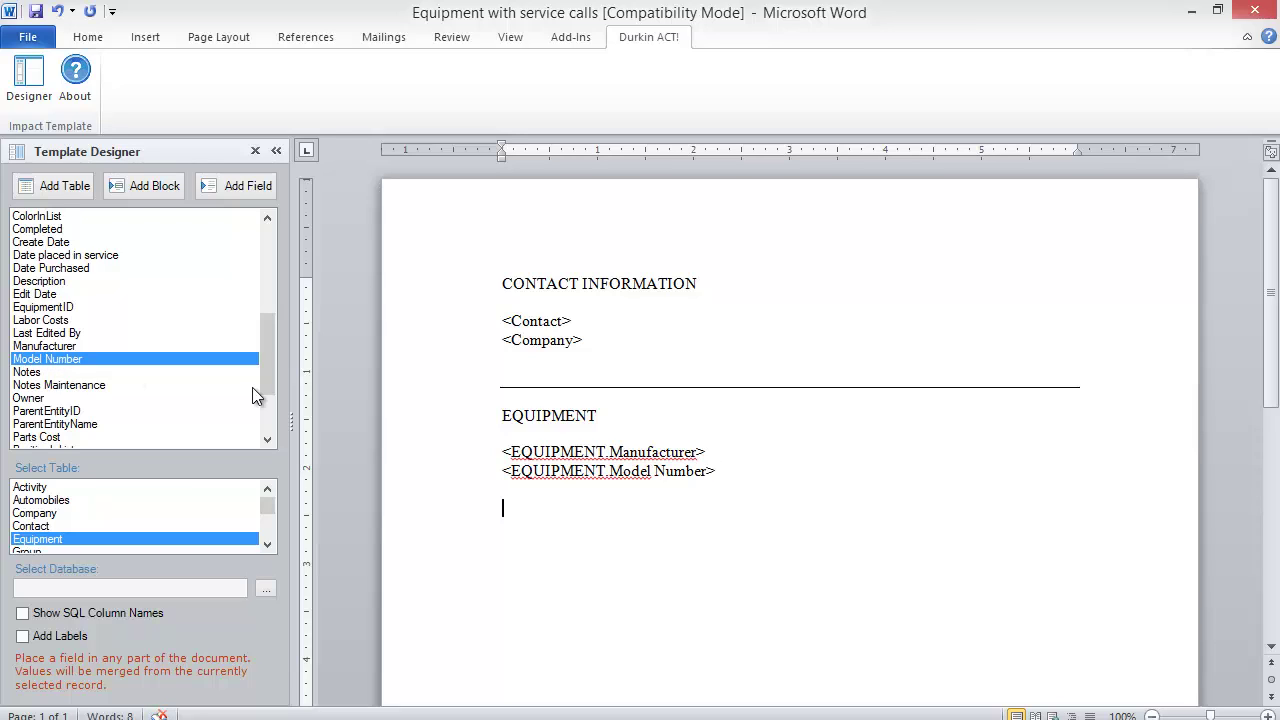
# Add a horizontal line below the equipment fields and a SERVICE CALLS heading under it.
pyautogui.write('----------------------------------------')
pyautogui.press('Return')
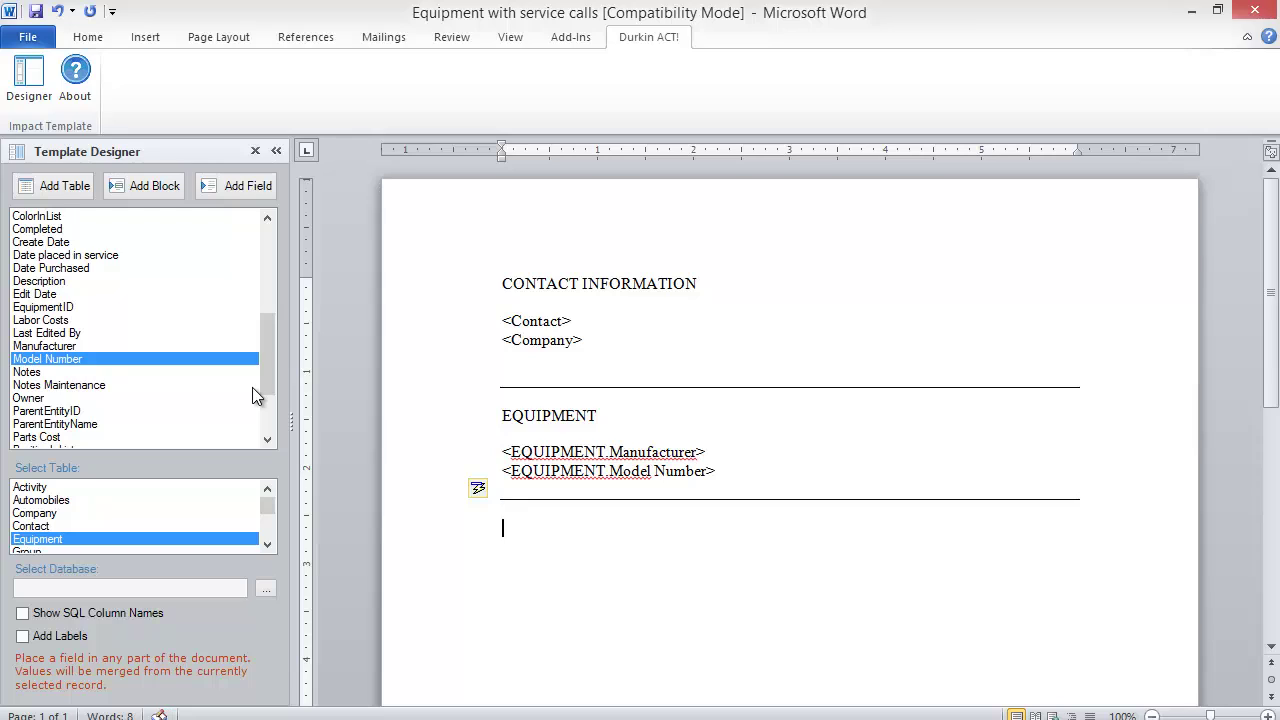
pyautogui.write('SERVI')
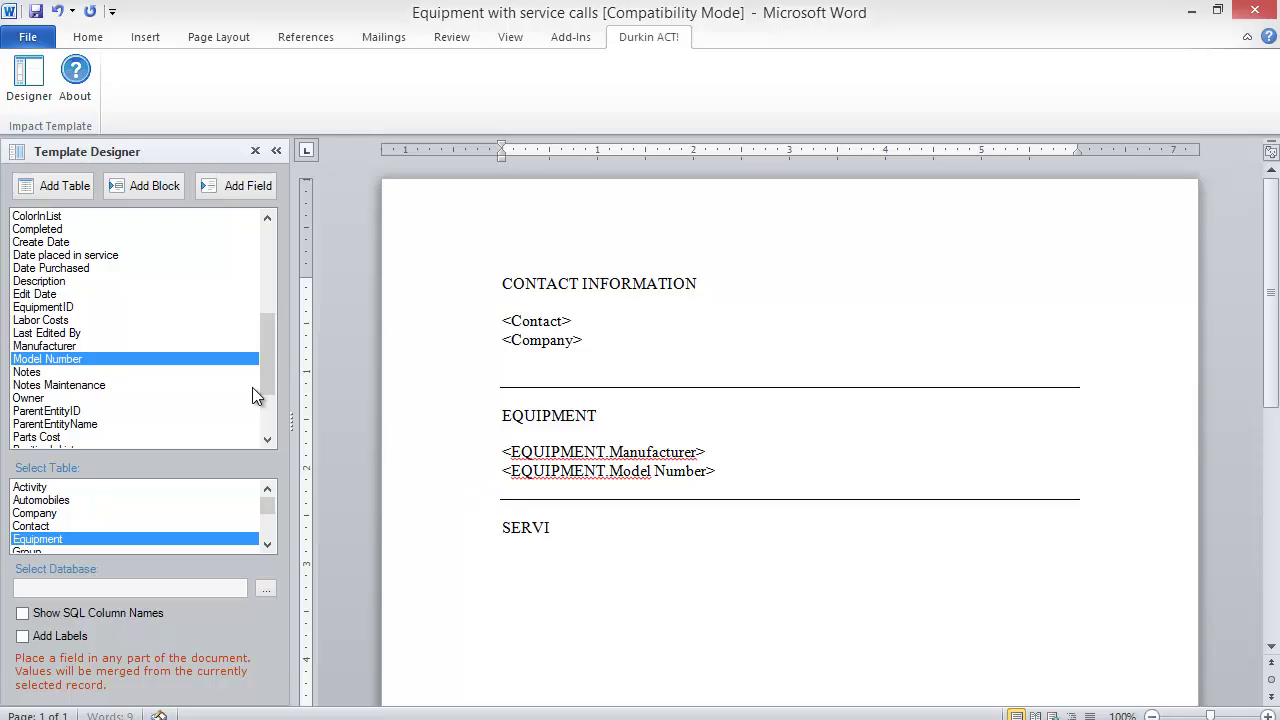
pyautogui.write('CE CALLS')
pyautogui.press('Return')
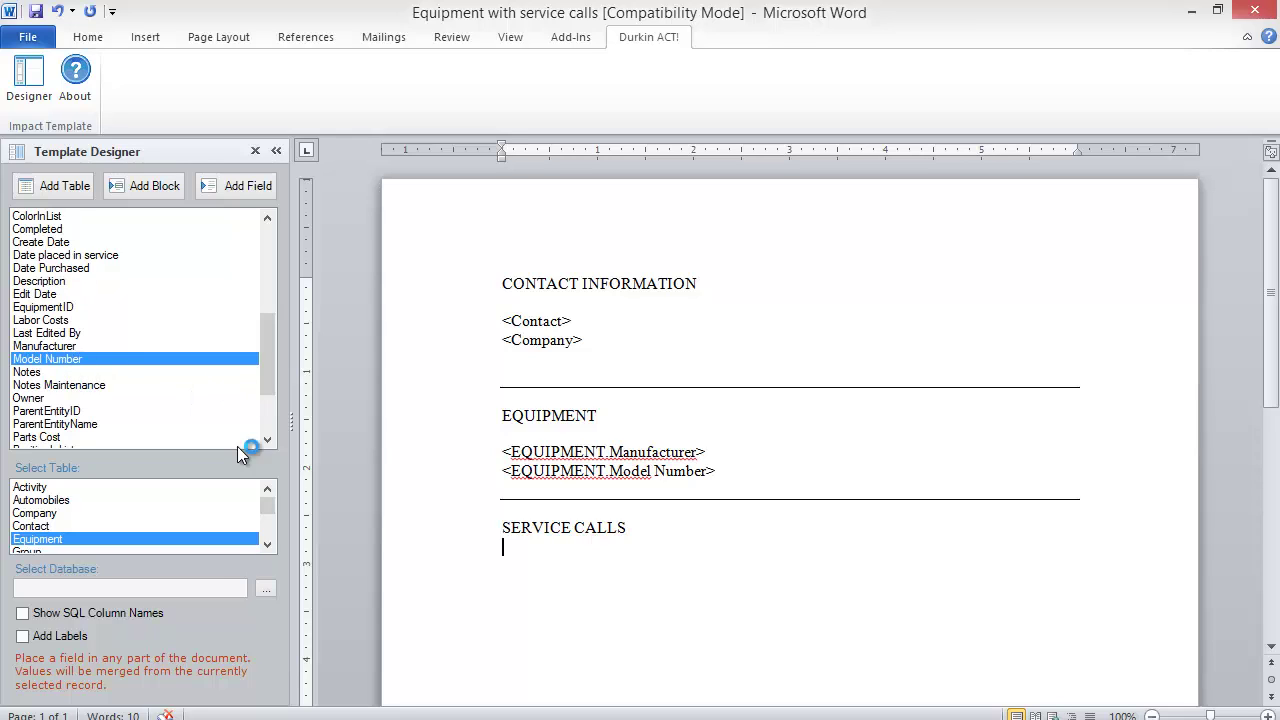
# Start adding a merge table based on the Servicecalls table below the SERVICE CALLS heading.
pyautogui.click(267, 545)
pyautogui.click(267, 545)
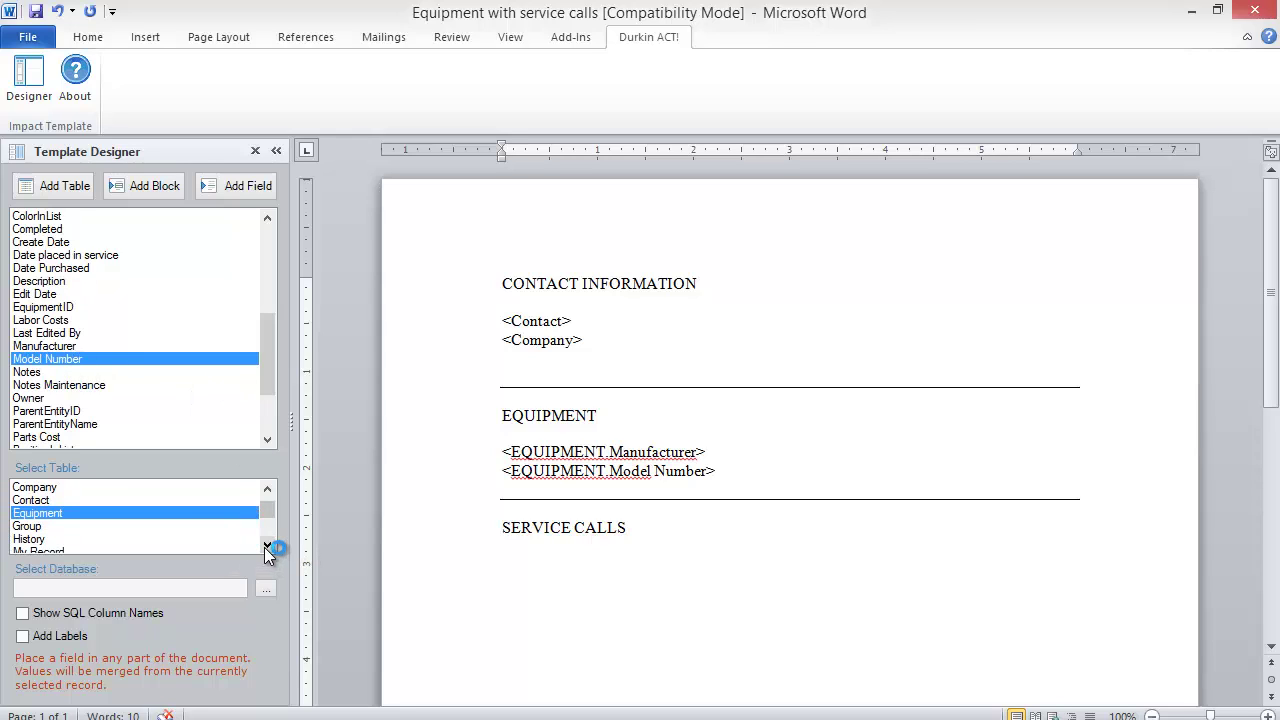
pyautogui.moveTo(266, 549); pyautogui.dragTo(266, 549)
pyautogui.click(85, 526)
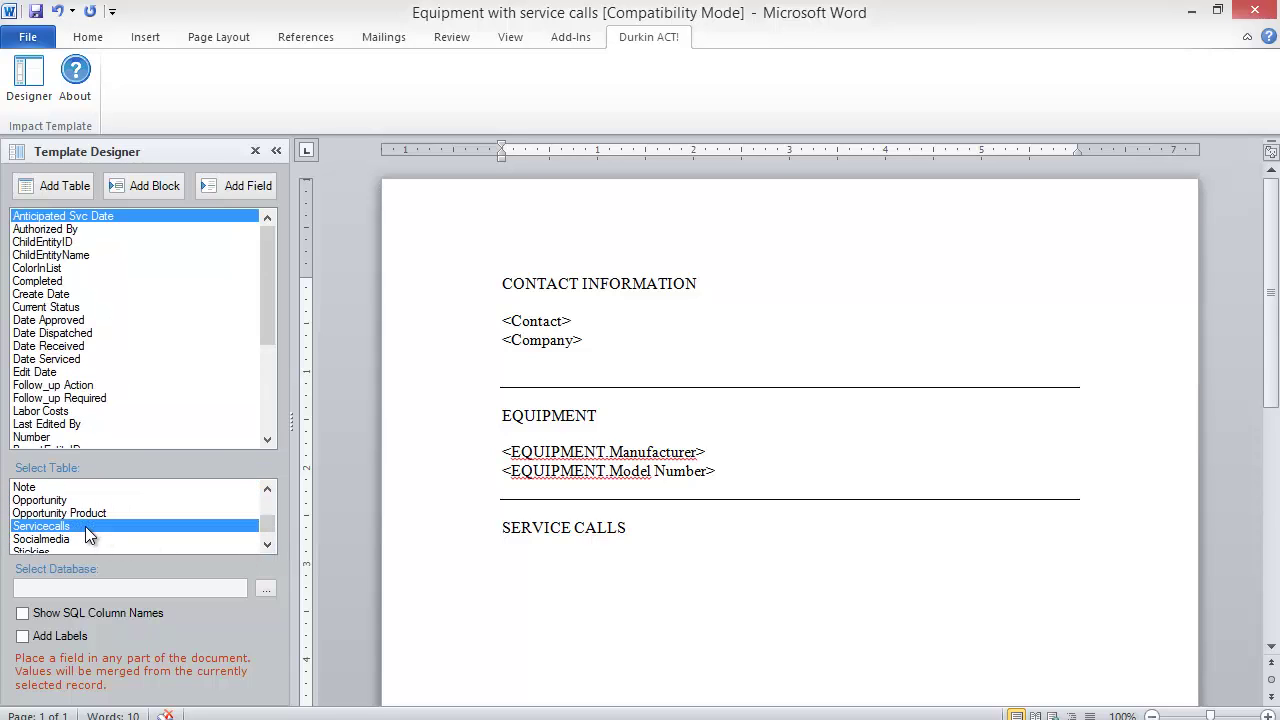
pyautogui.click(63, 189)
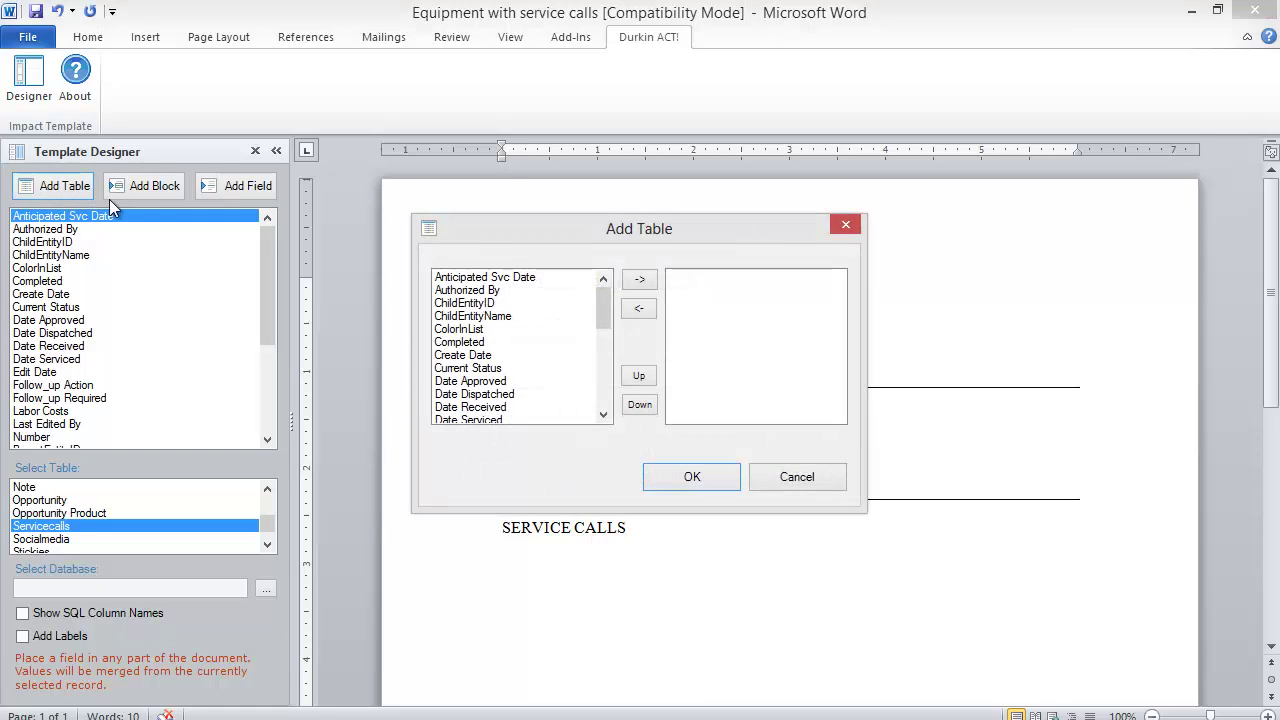
# Choose ServiceCallNo, Labor Costs and Parts Cost as the merge table's columns and insert the table.
pyautogui.click(604, 398)
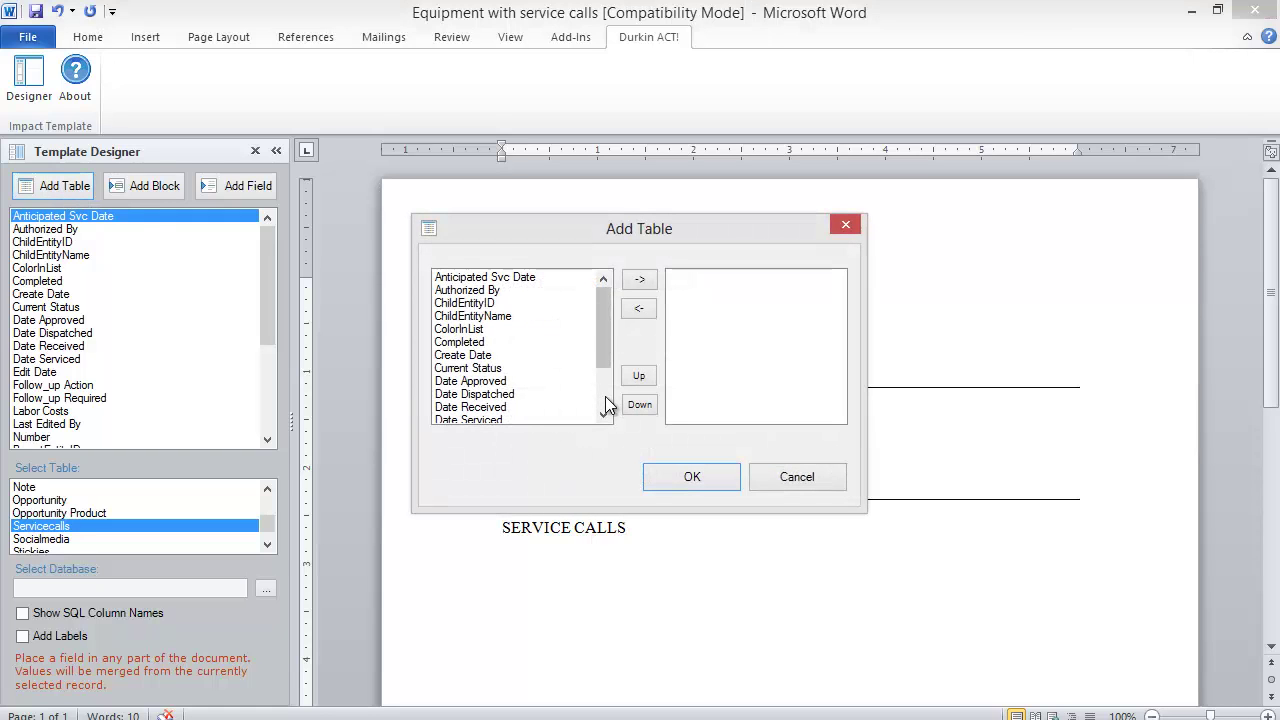
pyautogui.click(604, 399)
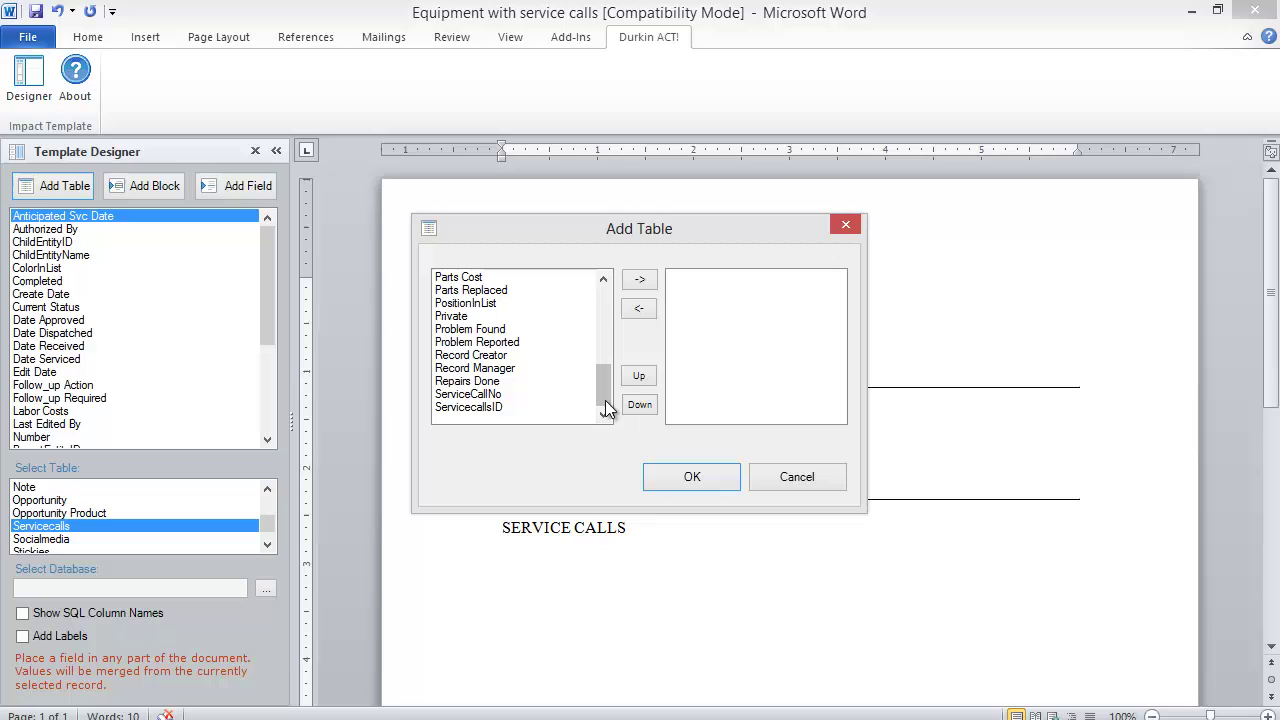
pyautogui.doubleClick(504, 394)
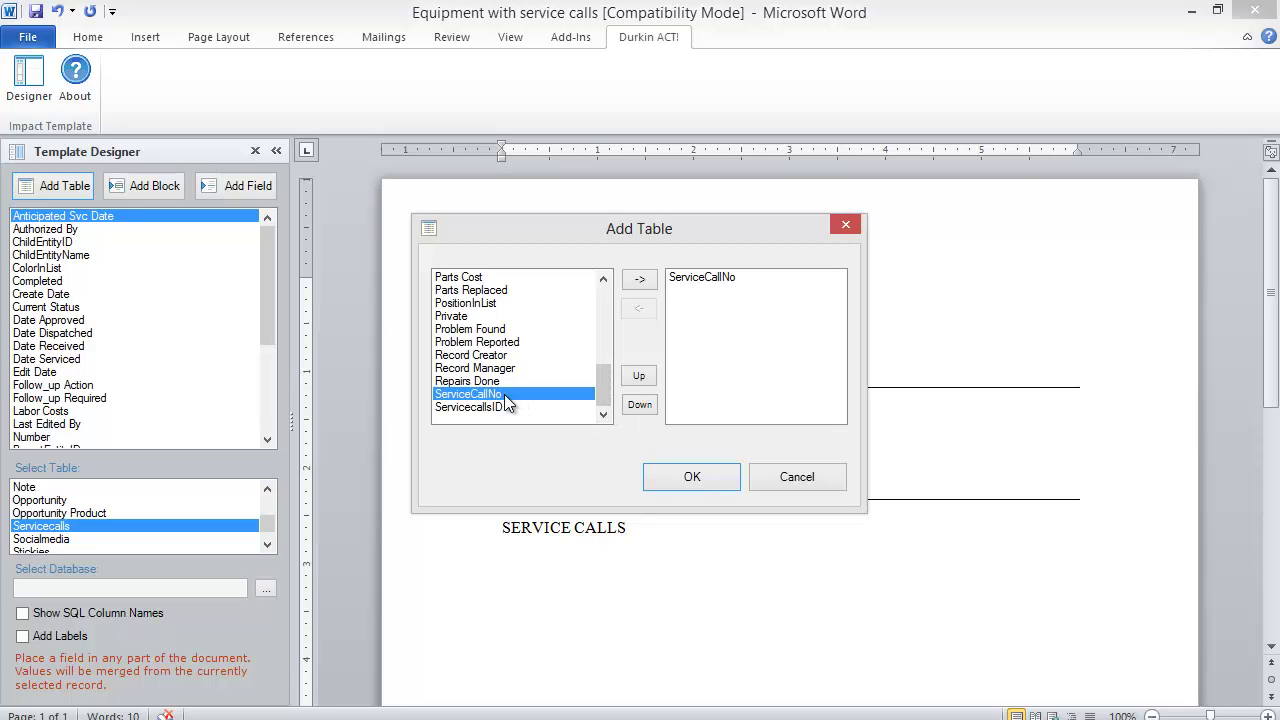
pyautogui.click(607, 300)
pyautogui.click(606, 300)
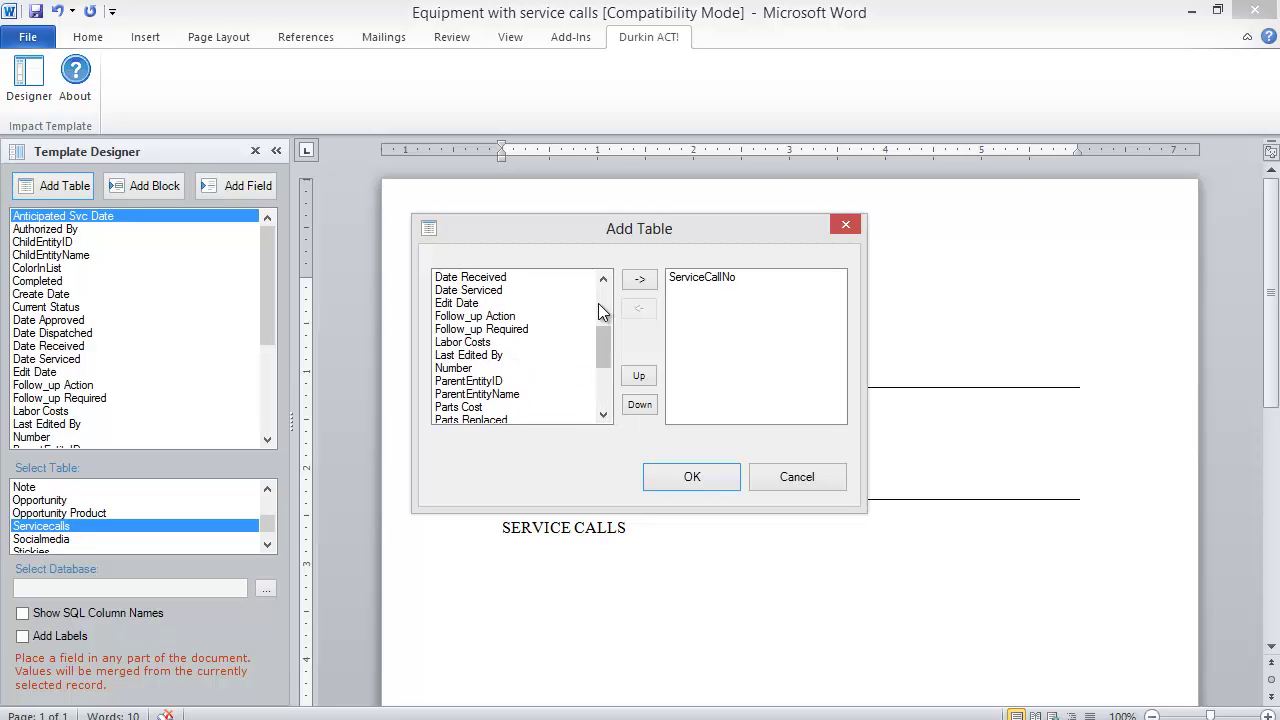
pyautogui.doubleClick(519, 342)
pyautogui.doubleClick(496, 407)
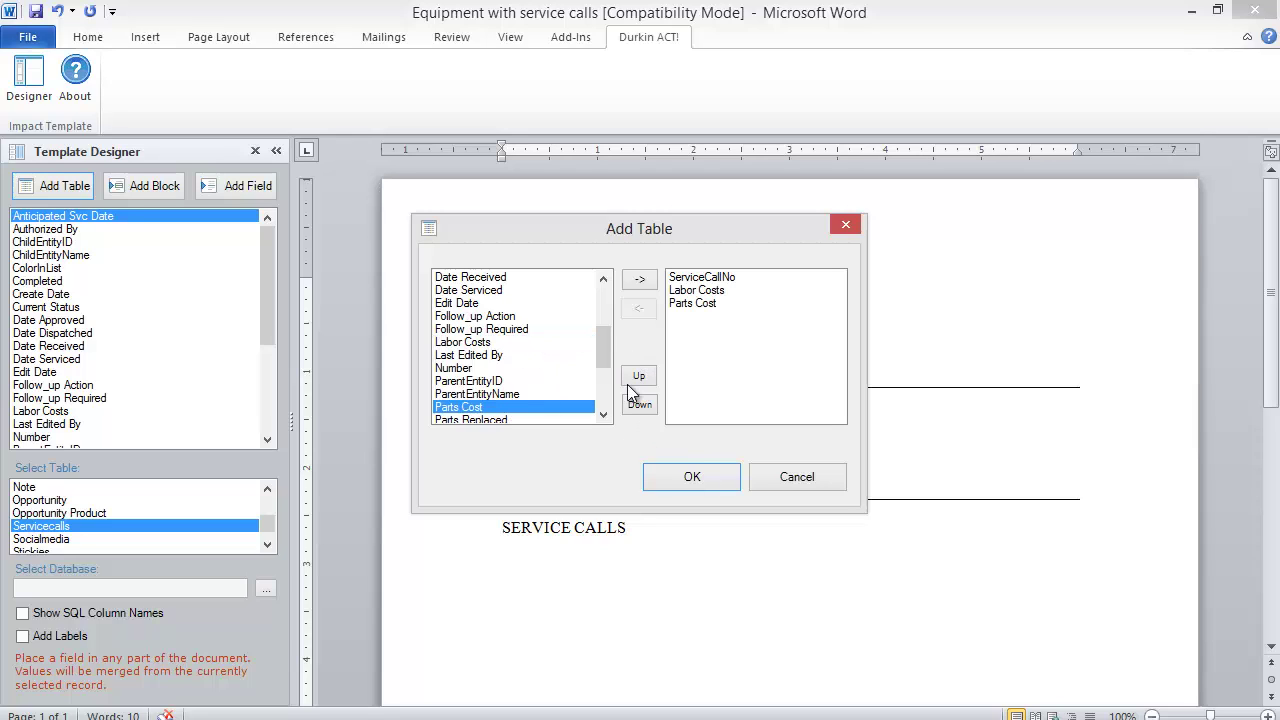
pyautogui.click(688, 477)
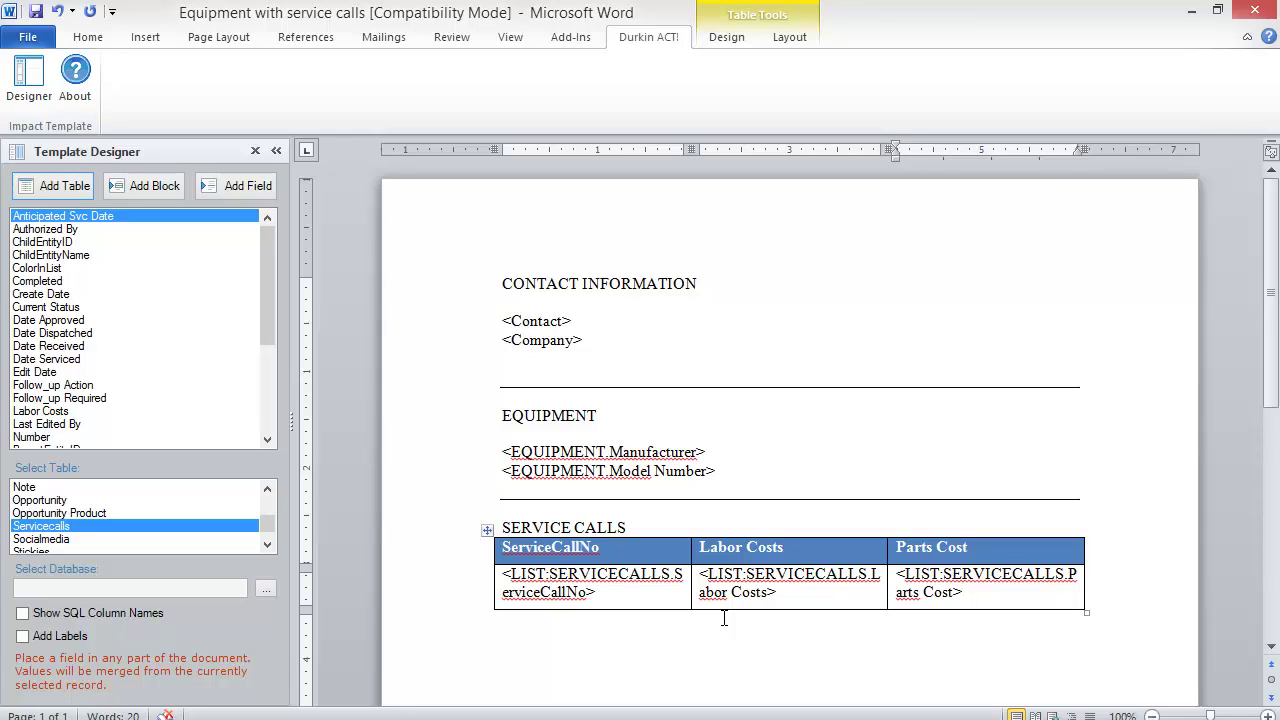
# Apply the red table style to the service calls table, then save and close the template.
pyautogui.click(726, 40)
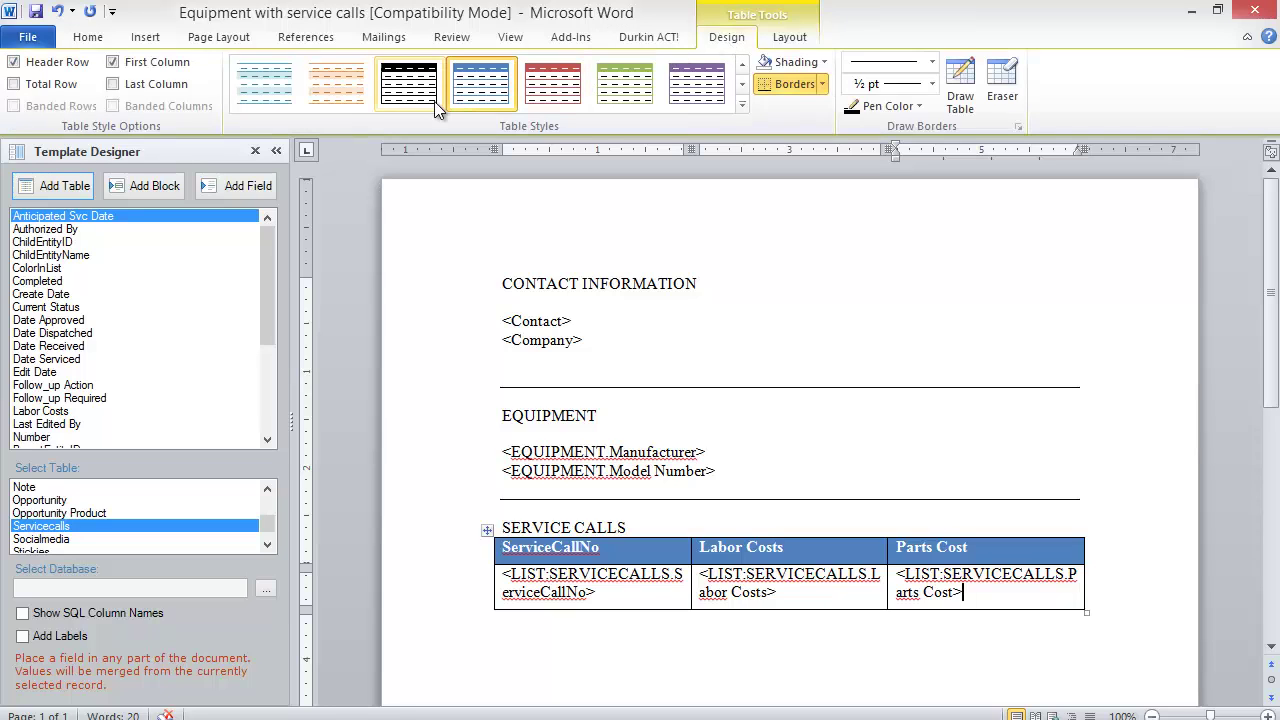
pyautogui.click(548, 100)
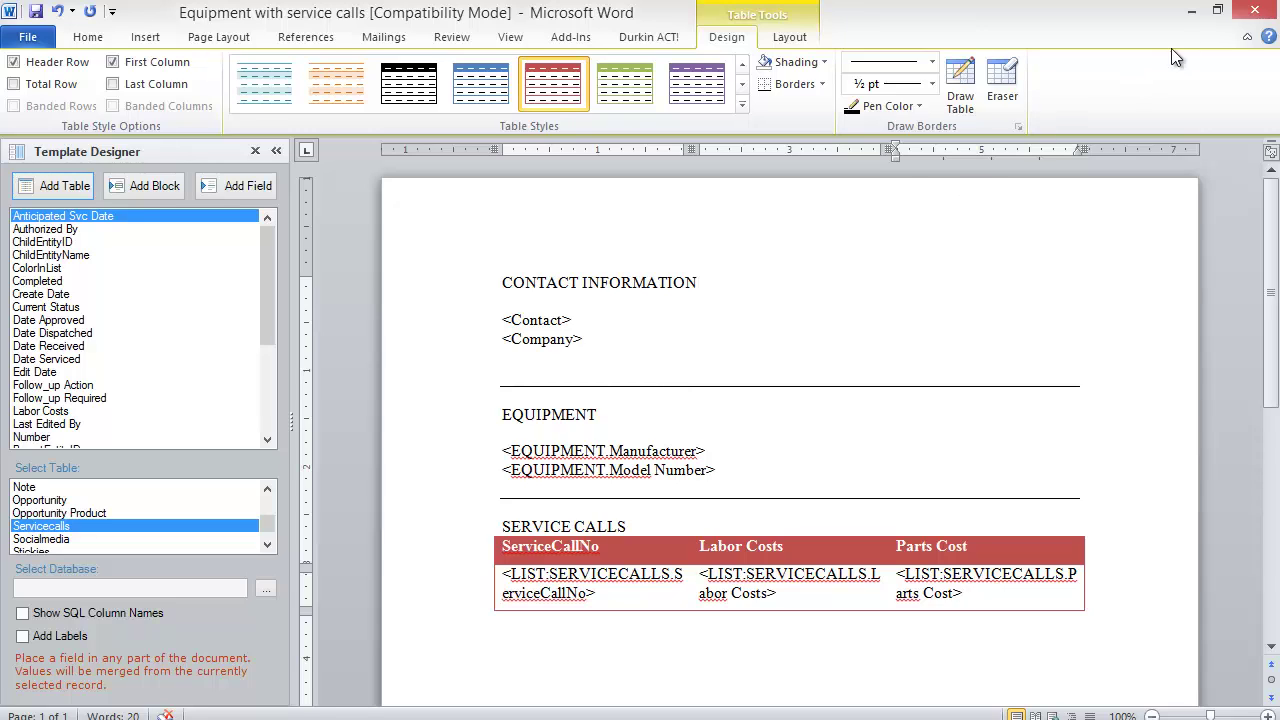
pyautogui.click(1252, 20)
pyautogui.click(545, 399)
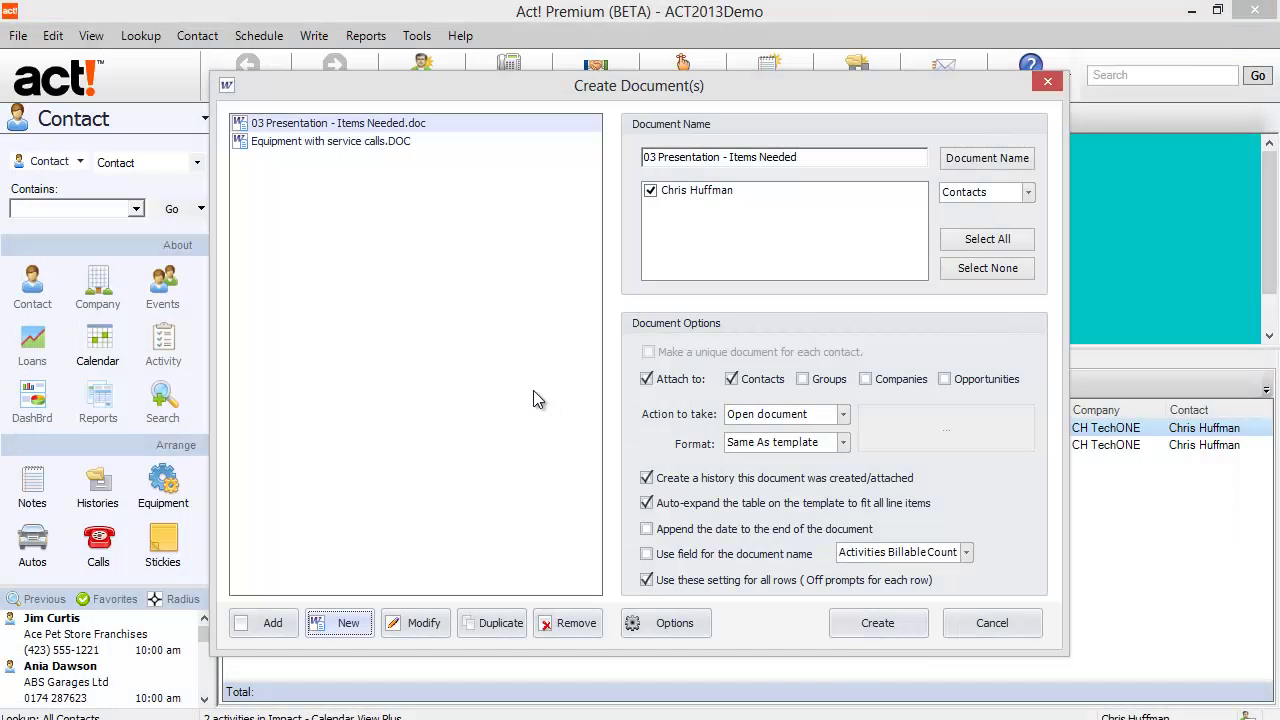
# Create a merged document for the current contact from the Equipment with service calls.DOC template.
pyautogui.click(365, 145)
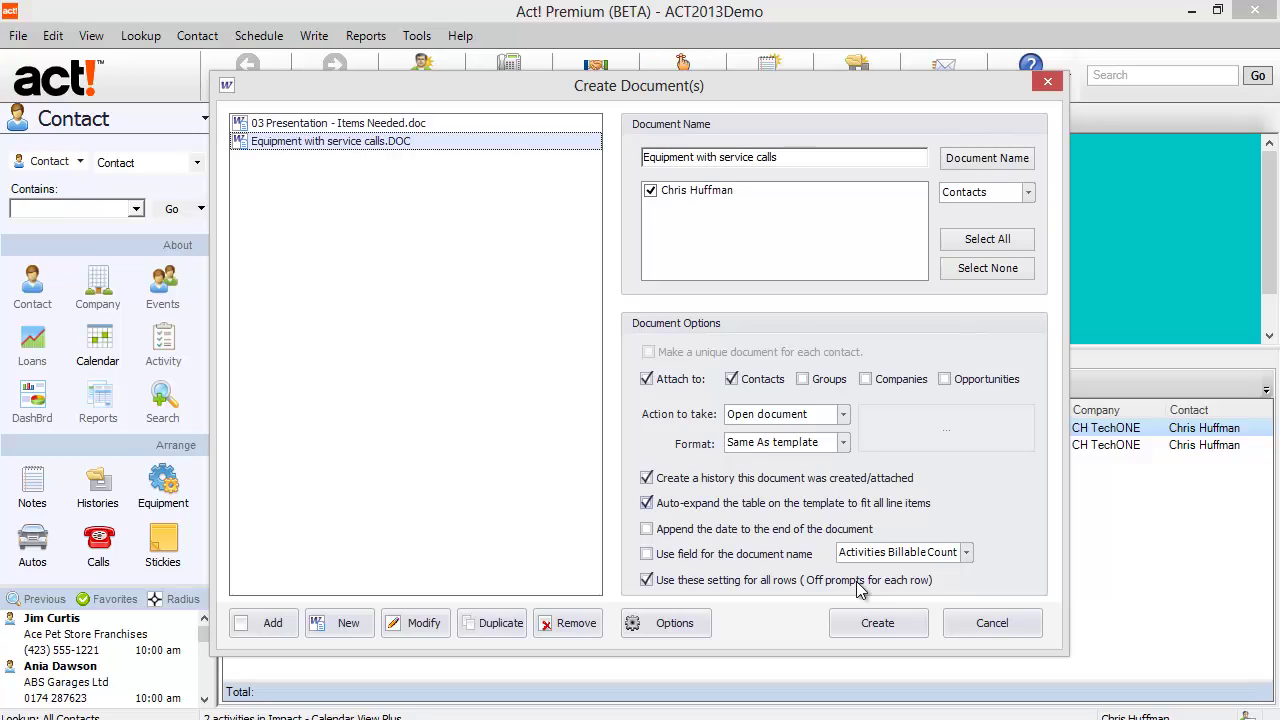
pyautogui.click(866, 624)
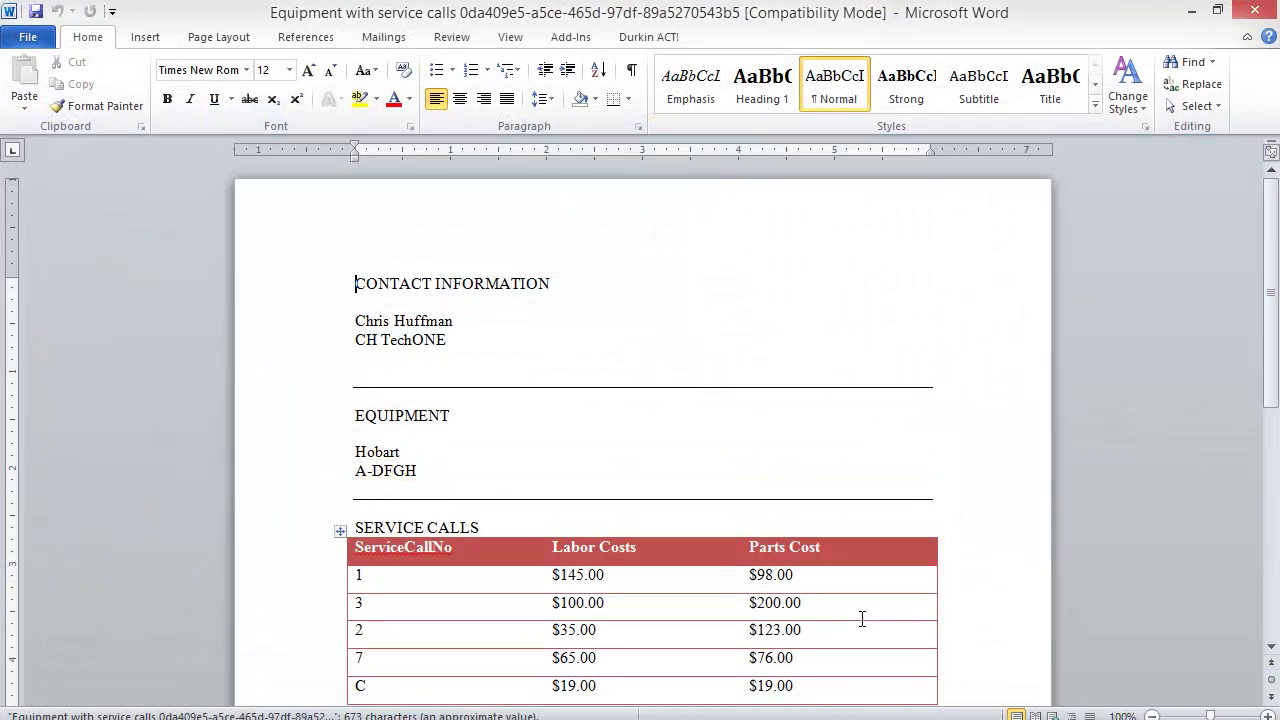
# Check the merged contact and company lines and the equipment manufacturer and model number in the generated document.
pyautogui.hotkey('shift', 'Down')
pyautogui.hotkey('shift', 'Down')
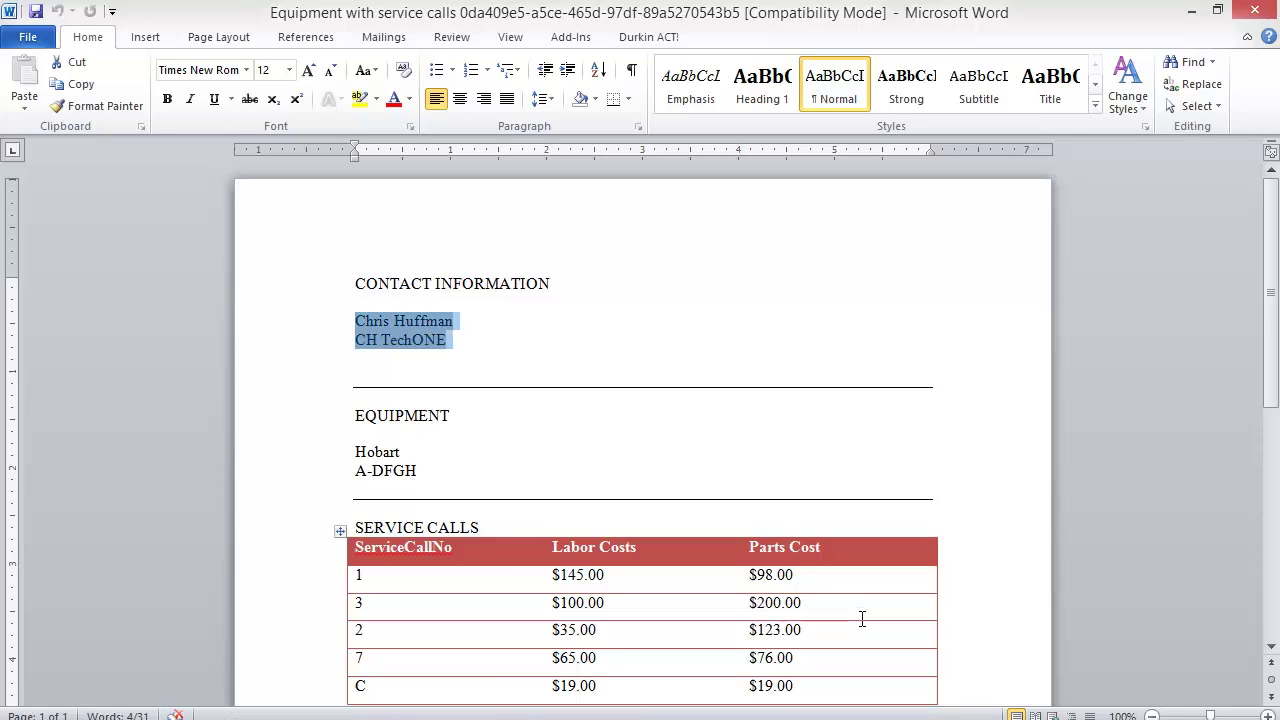
pyautogui.press('Down')
pyautogui.press('Down')
pyautogui.press('Down')
pyautogui.press('Down')
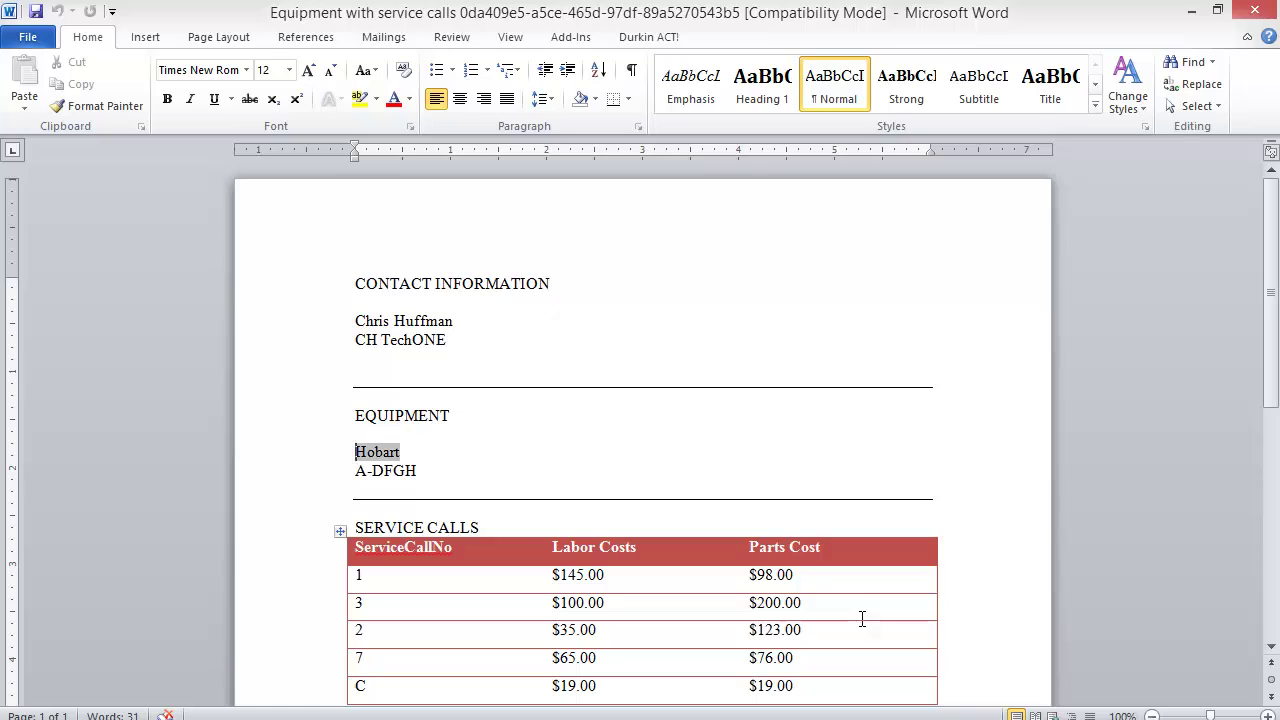
pyautogui.hotkey('shift', 'Down')
pyautogui.hotkey('shift', 'Down')
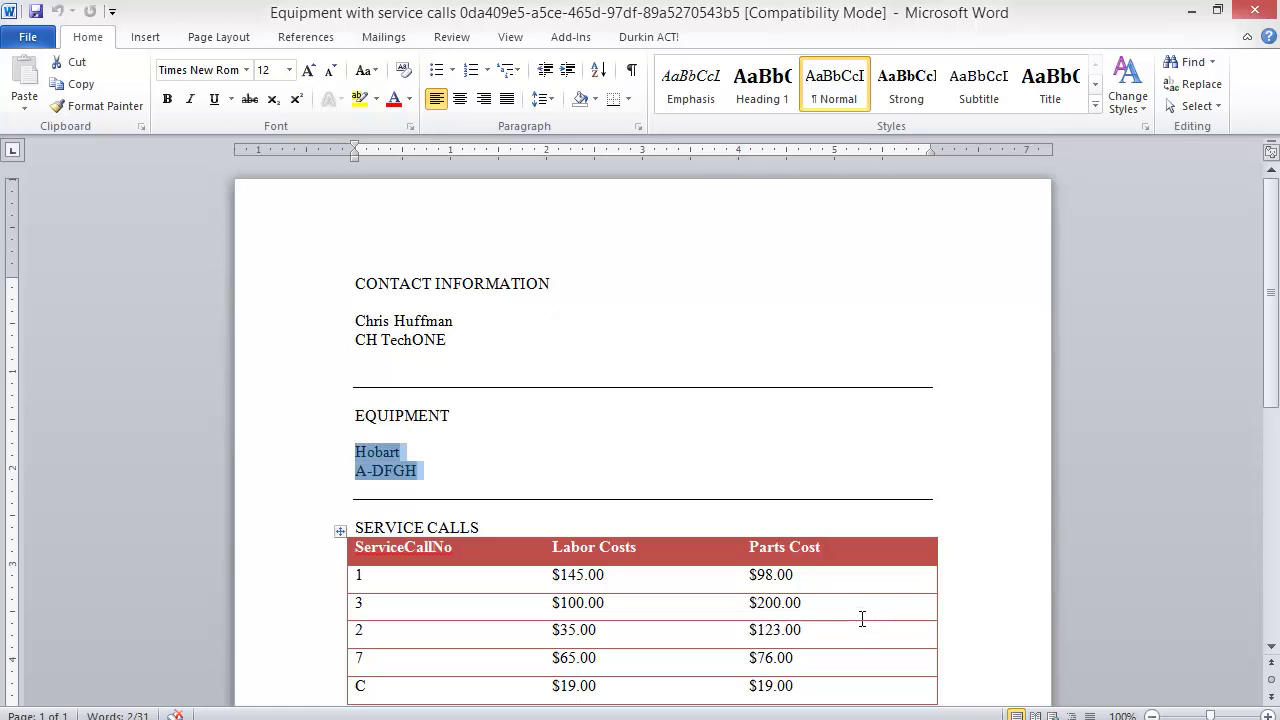
# Review the merged service call rows down to the end of the table, then close the generated document.
pyautogui.press('Down')
pyautogui.press('Down')
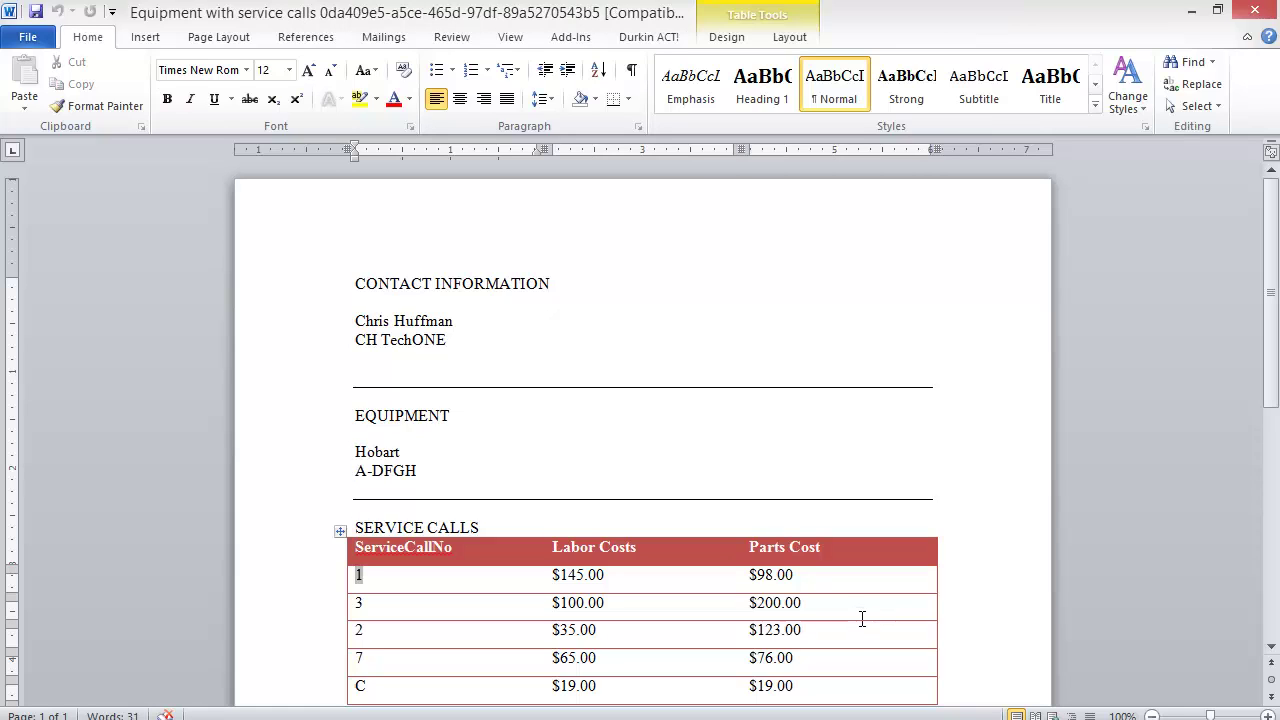
pyautogui.hotkey('shift', 'Down')
pyautogui.hotkey('shift', 'Down')
pyautogui.hotkey('shift', 'Down')
pyautogui.hotkey('shift', 'Down')
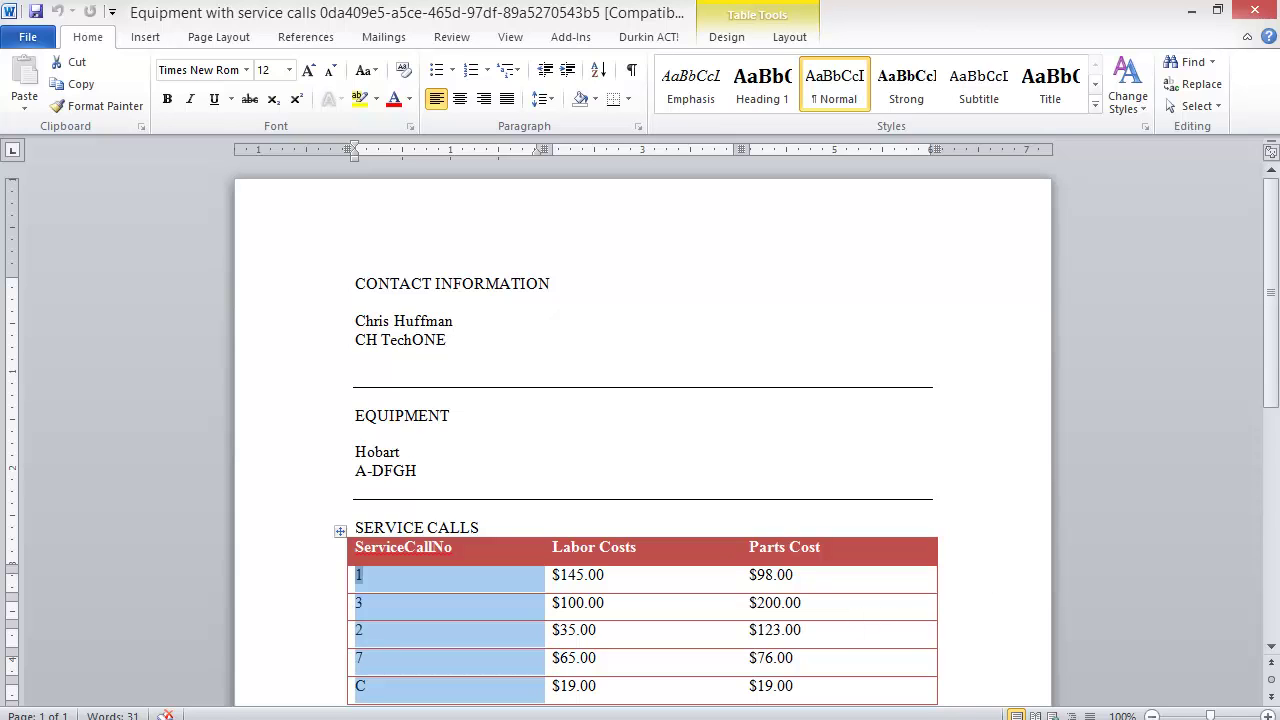
pyautogui.moveTo(1272, 386); pyautogui.dragTo(1270, 443)
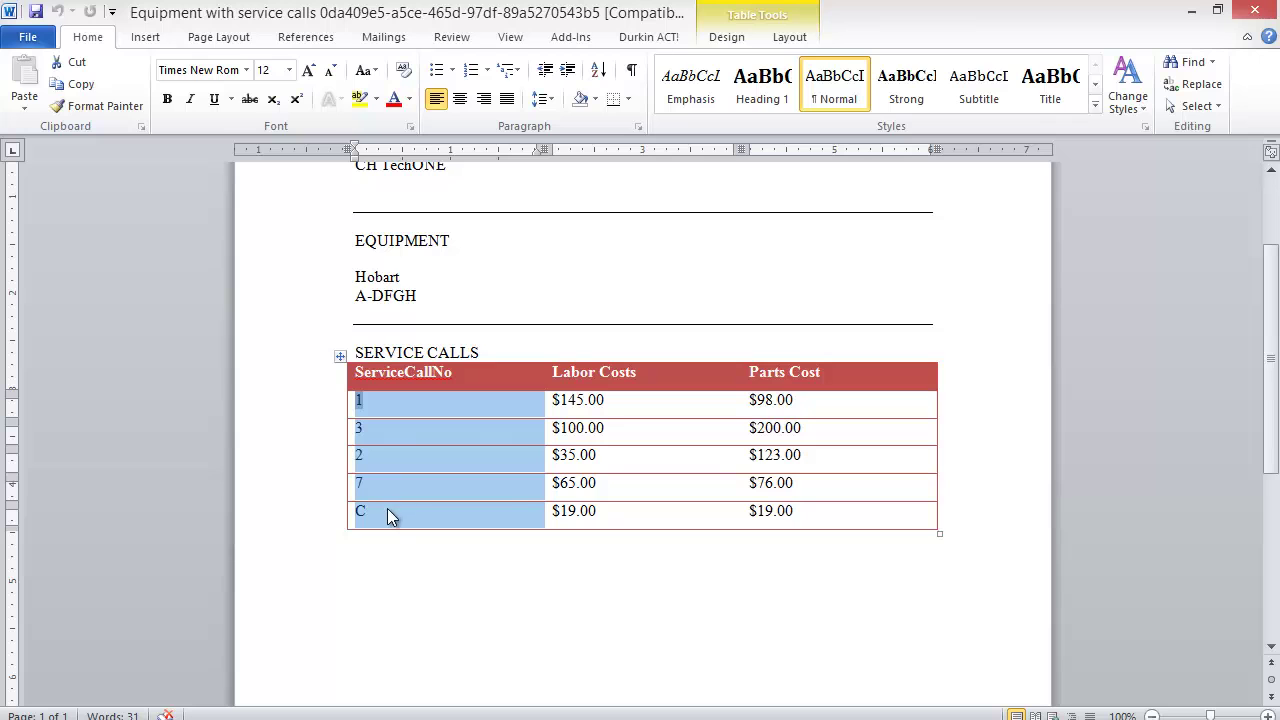
pyautogui.click(1254, 10)
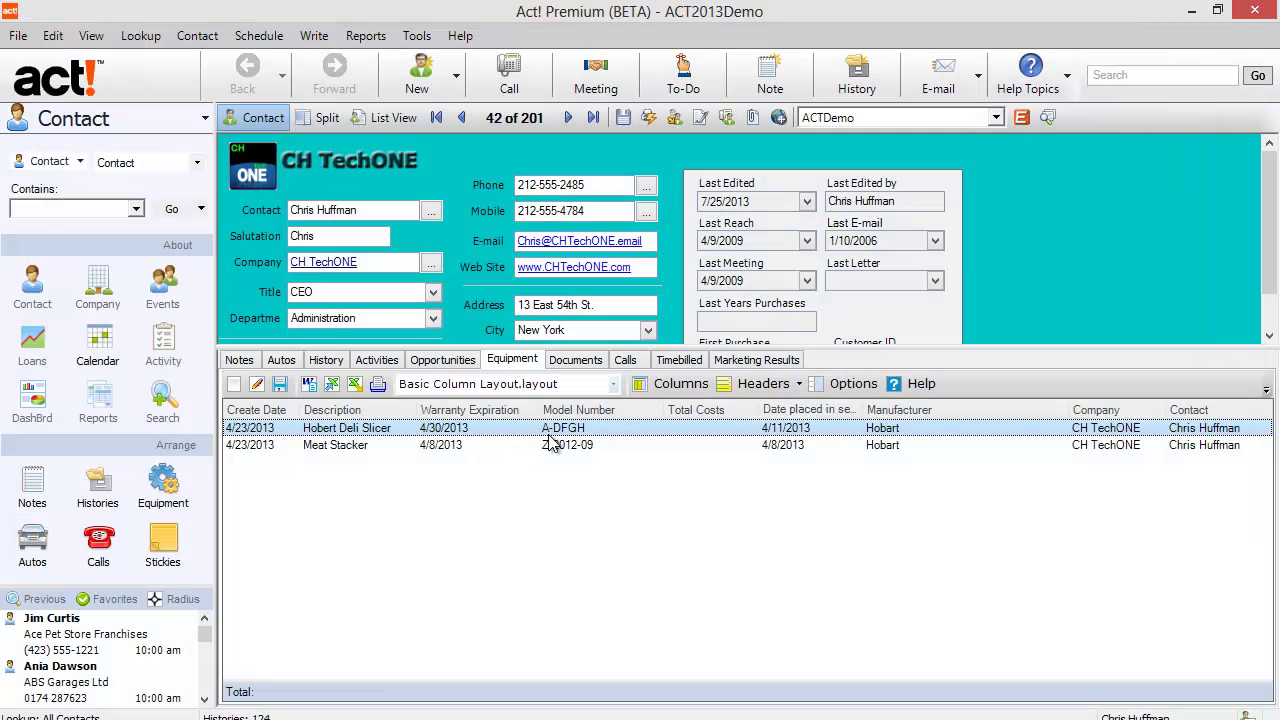
# Open the A-DFGH equipment record, check its model number, manufacturer and service call list against the merged document, and close it.
pyautogui.doubleClick(538, 428)
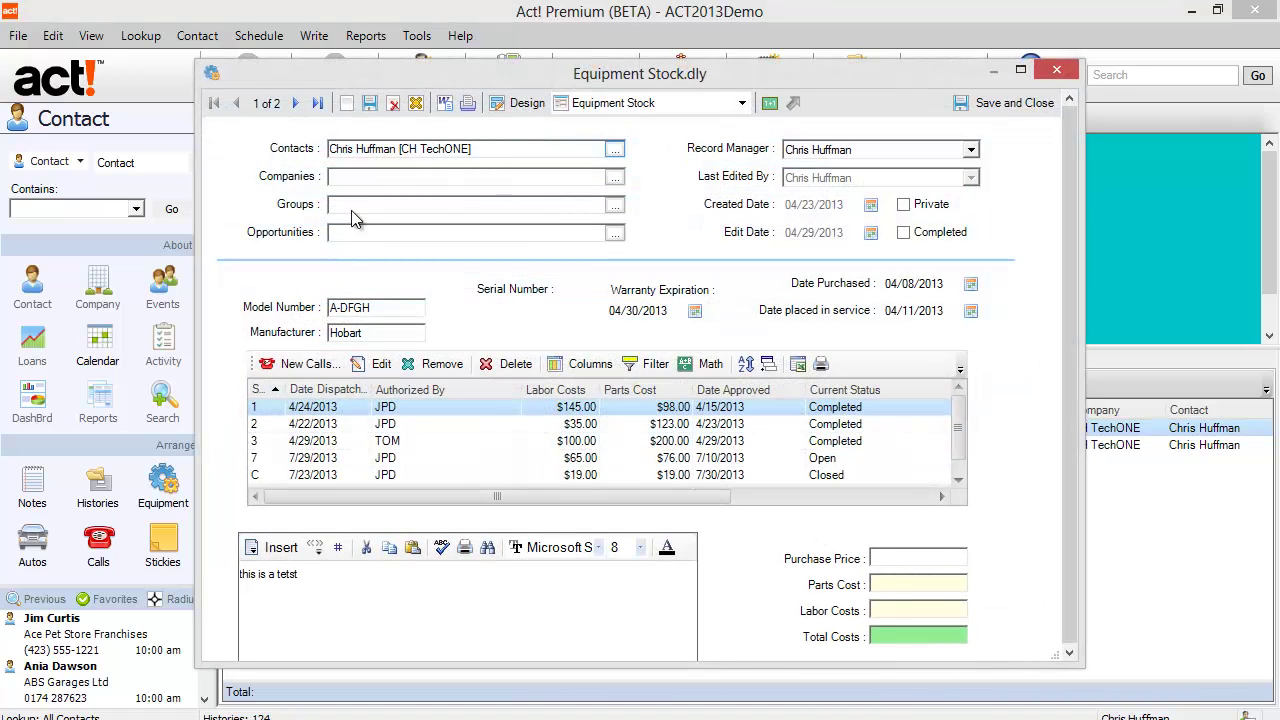
pyautogui.moveTo(375, 308); pyautogui.dragTo(329, 310)
pyautogui.doubleClick(369, 333)
pyautogui.click(959, 480)
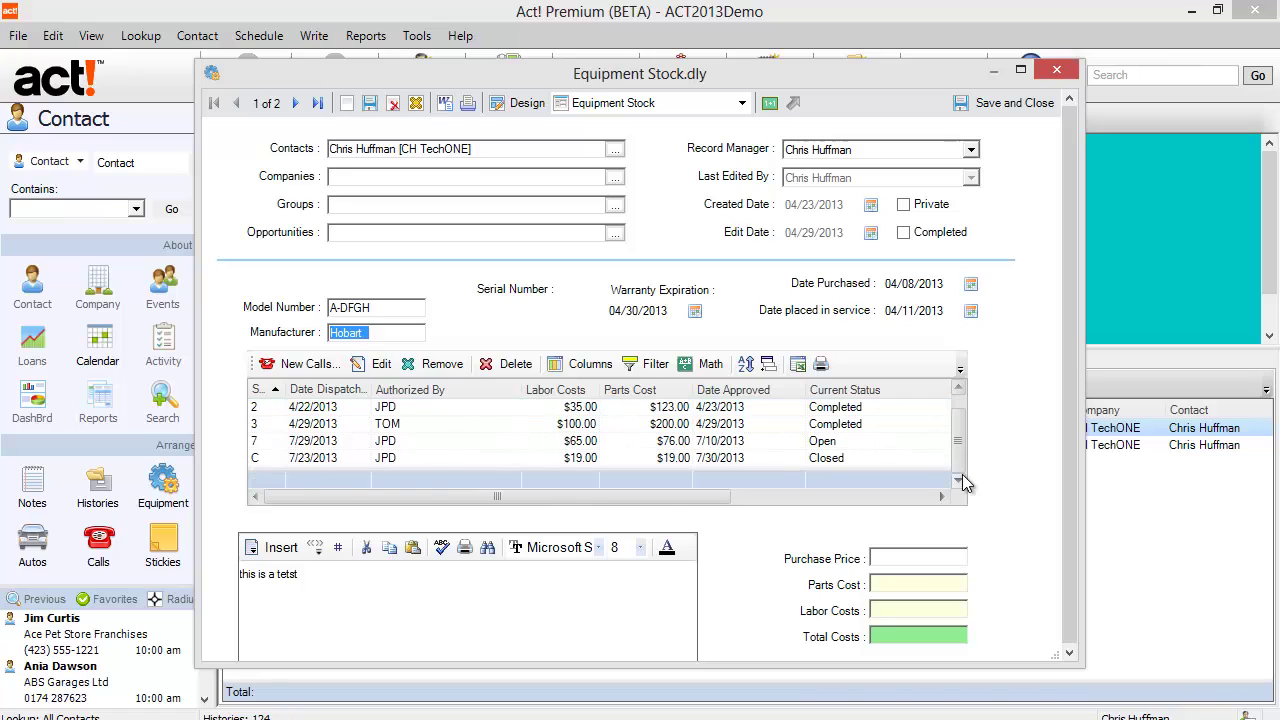
pyautogui.click(1060, 75)
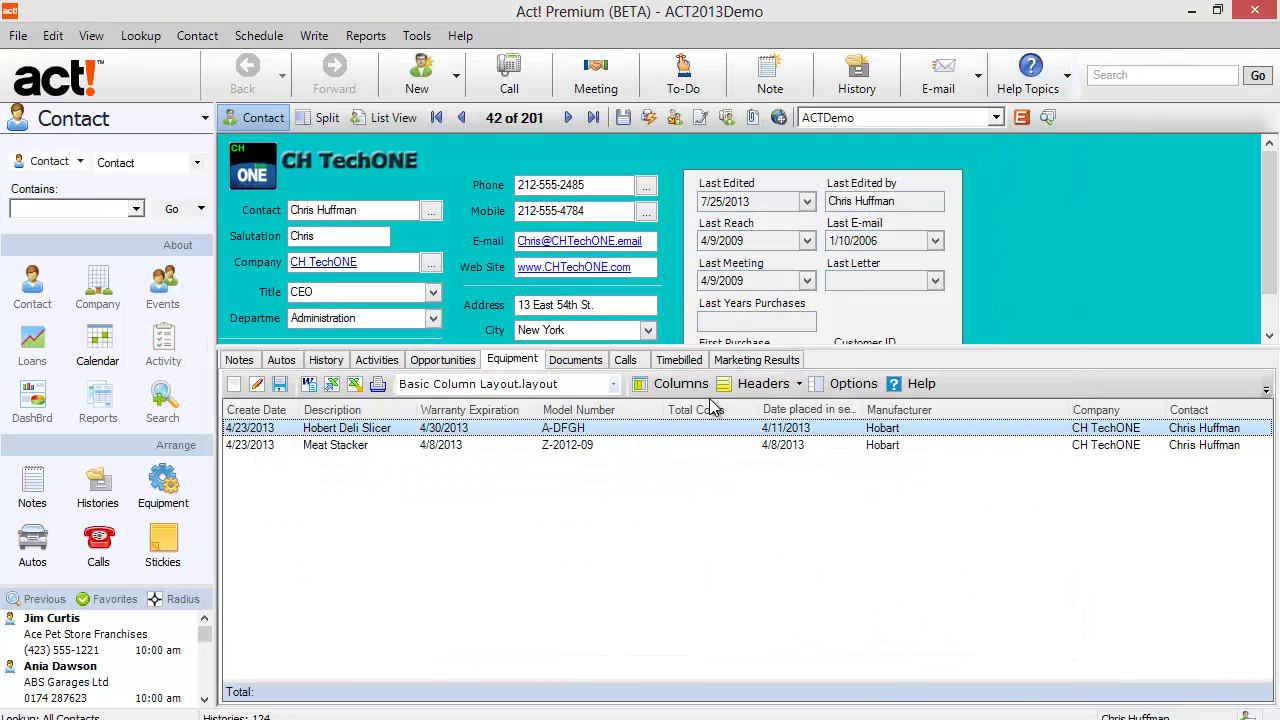